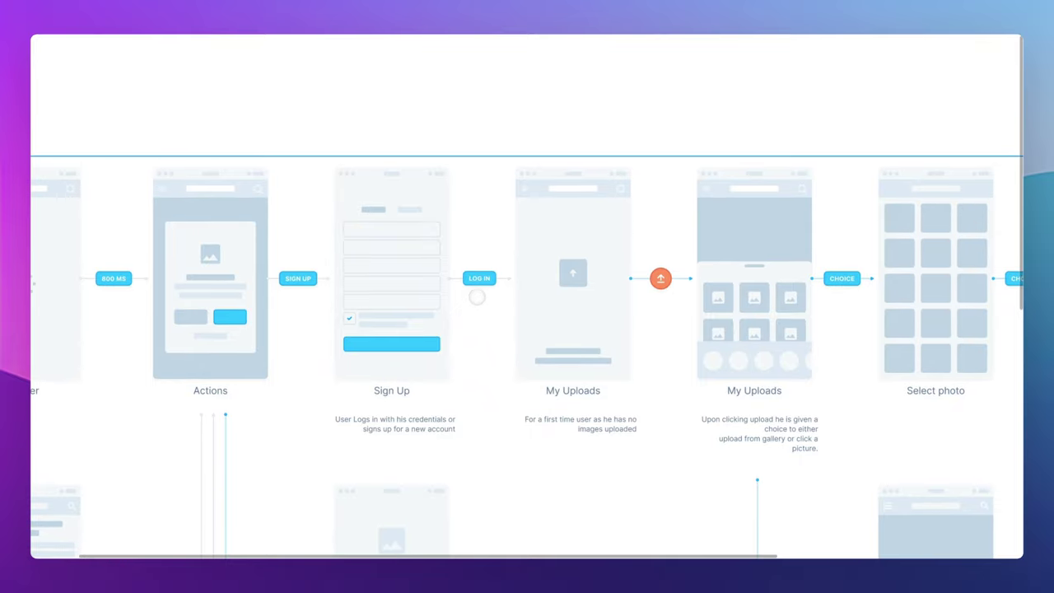
pyautogui.click(474, 278)
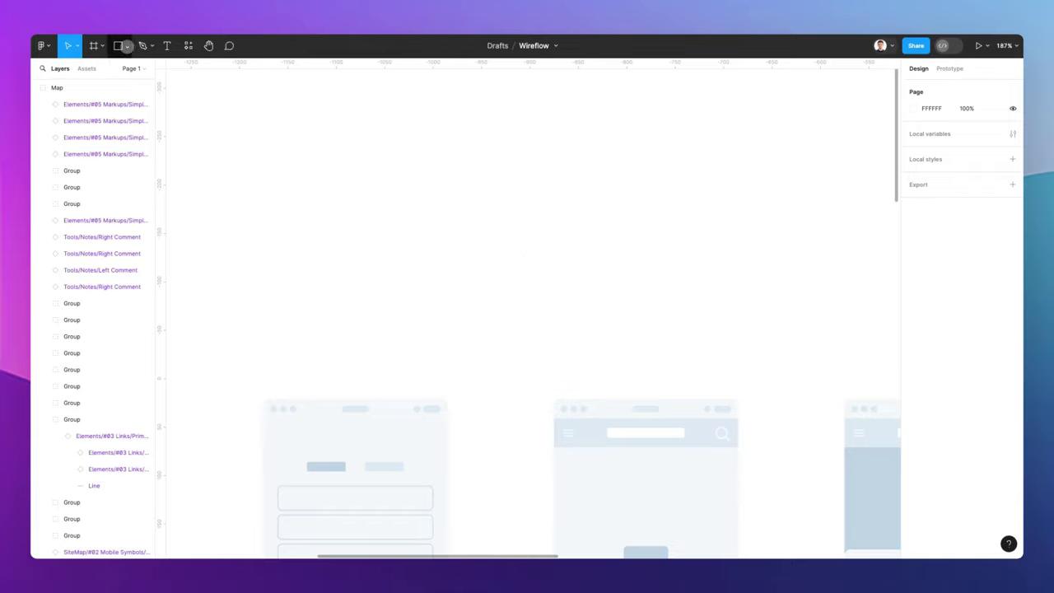
# Draw a horizontal line about 254 long in the empty canvas area above the wireframe screens
pyautogui.click(126, 47)
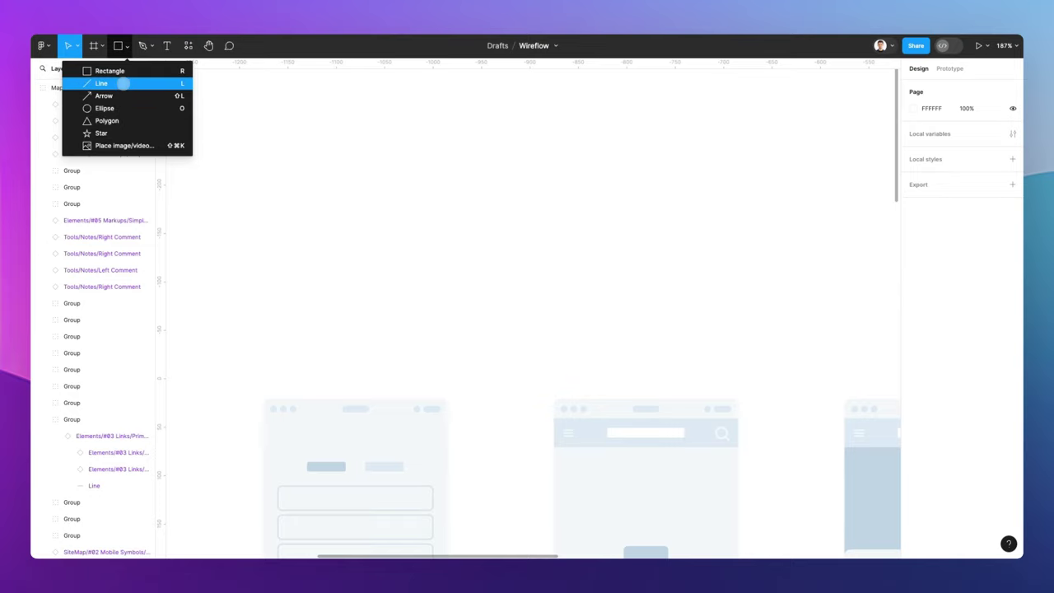
pyautogui.click(123, 83)
pyautogui.moveTo(322, 215); pyautogui.dragTo(562, 219)
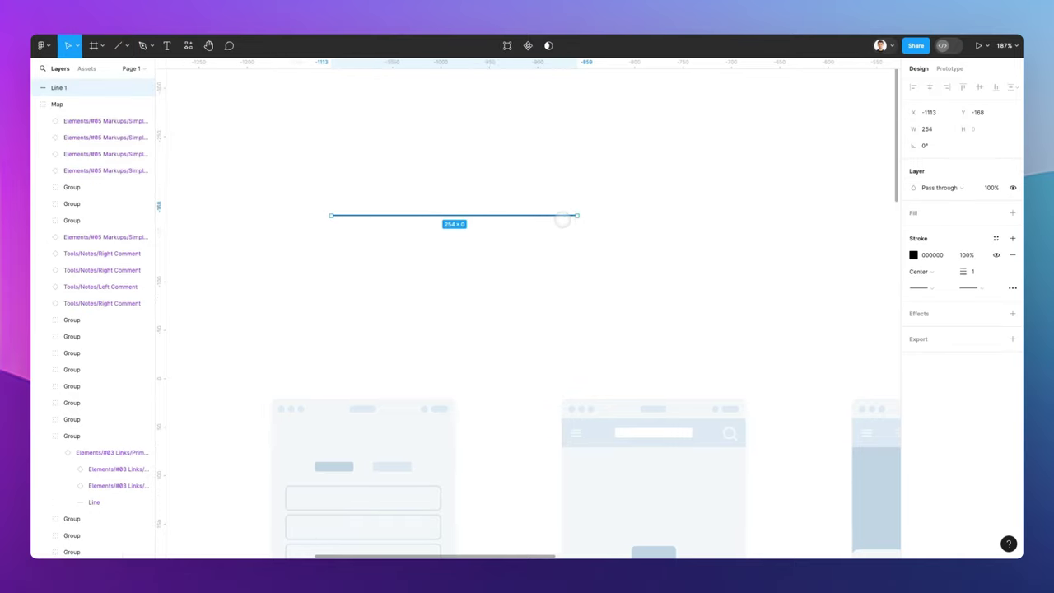
pyautogui.scroll(5, 562, 219)
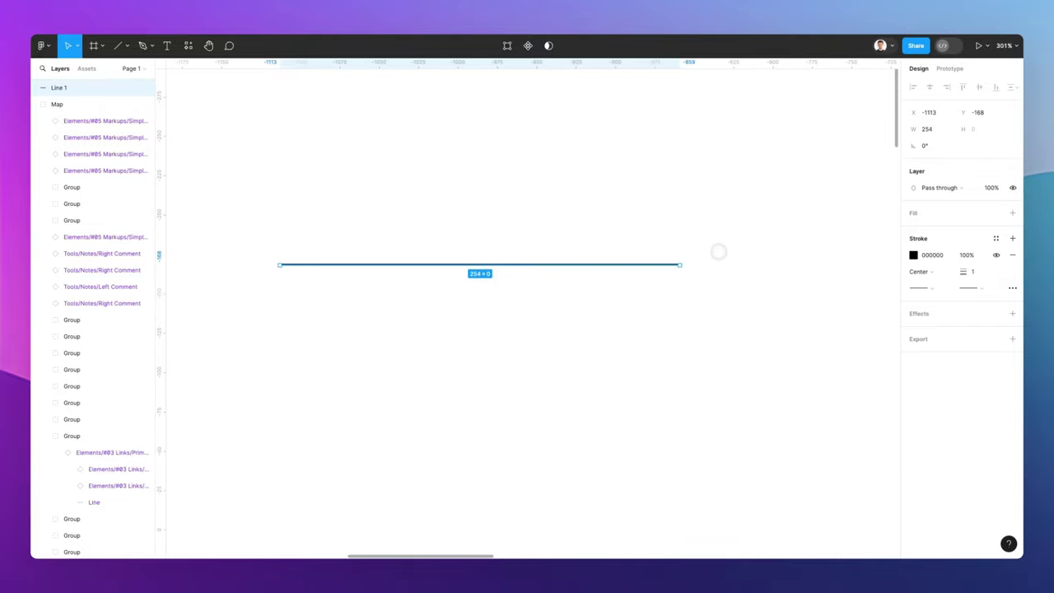
# Give the line a circle arrow at its start point and a triangle arrow at its end point
pyautogui.click(920, 287)
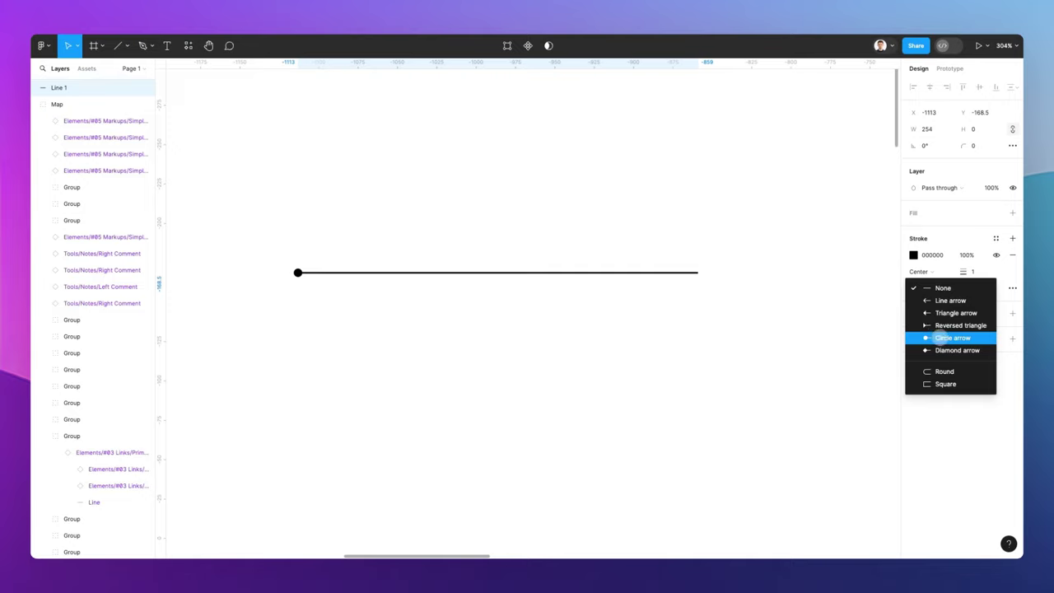
pyautogui.click(939, 337)
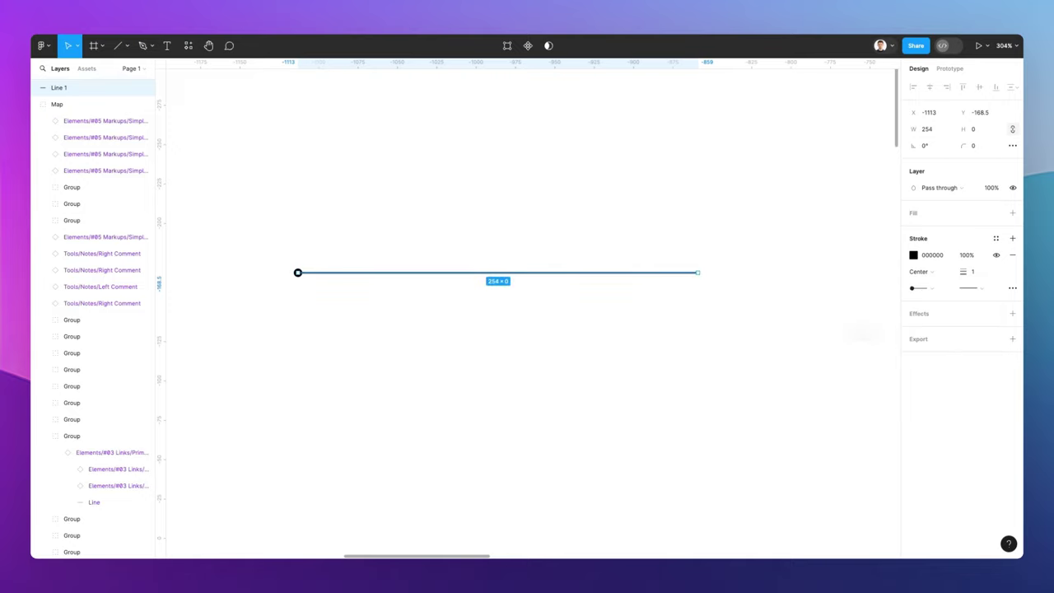
pyautogui.click(969, 287)
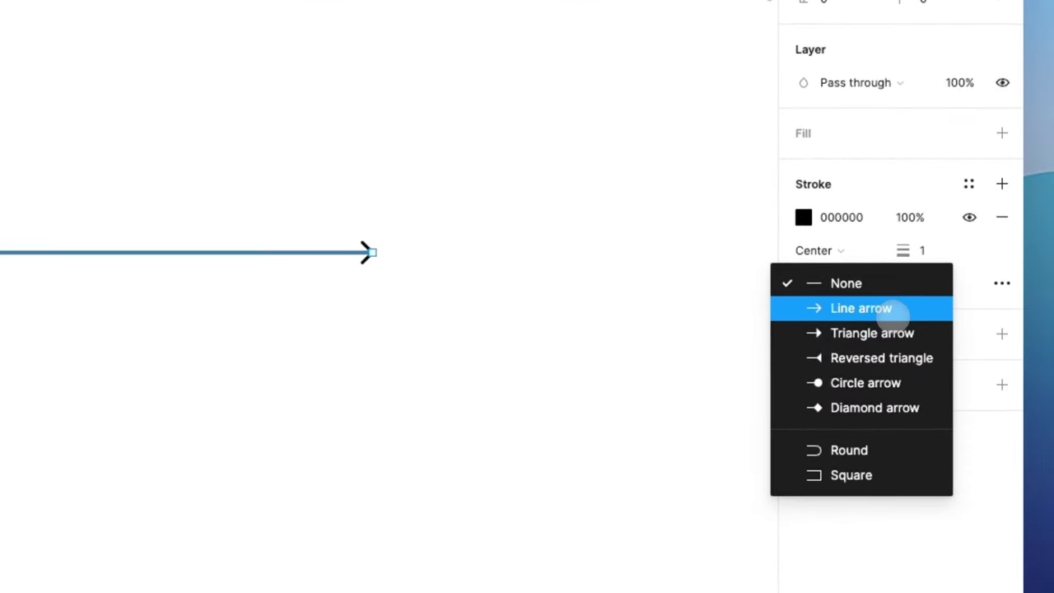
pyautogui.click(882, 309)
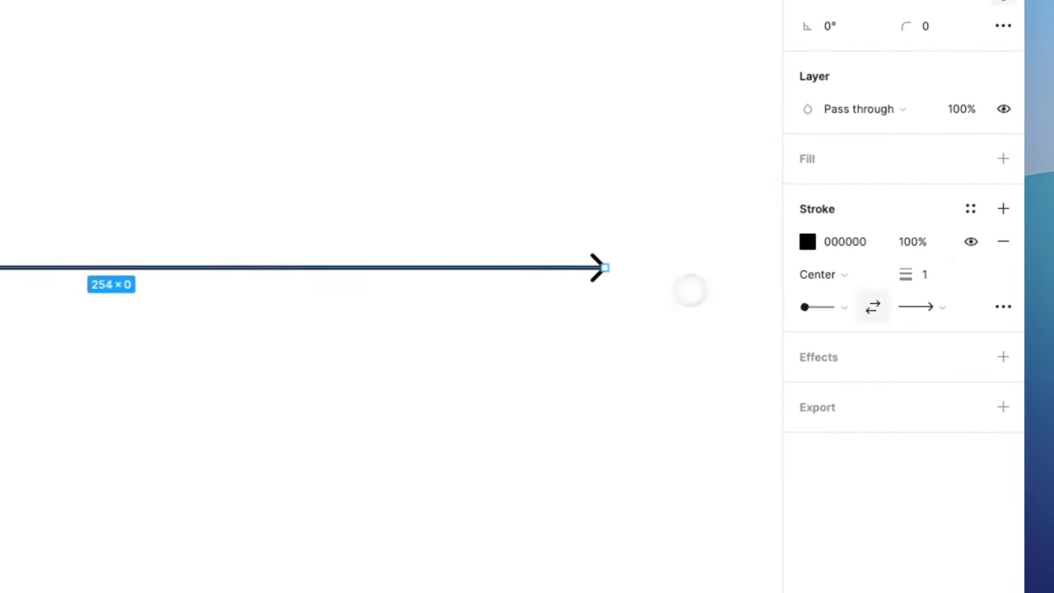
pyautogui.click(918, 306)
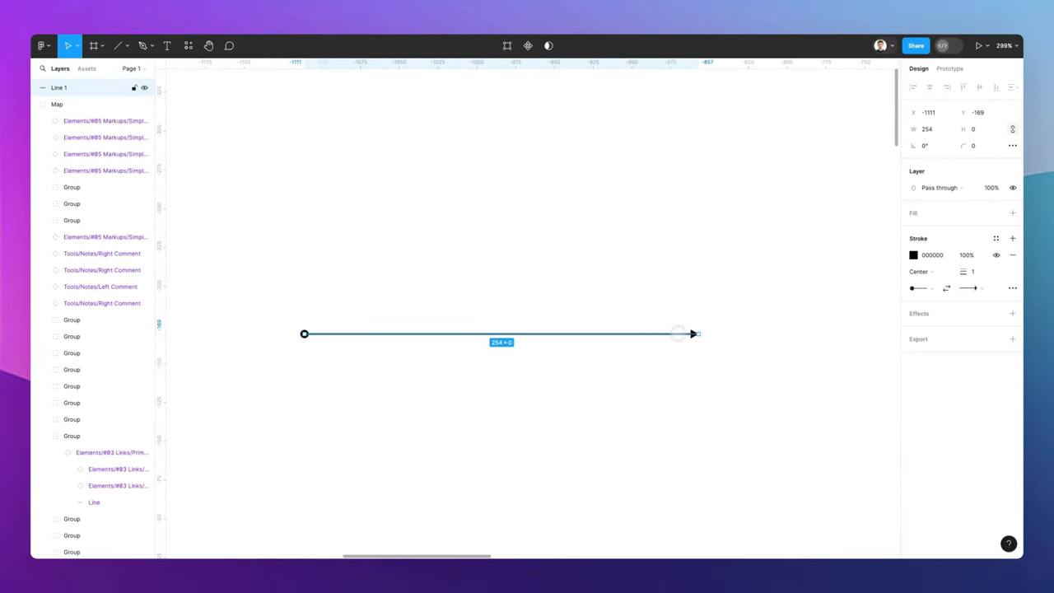
# Try several stroke thicknesses on the straight arrow and settle on 3
pyautogui.click(972, 272)
pyautogui.hotkey('shift', 'Up')
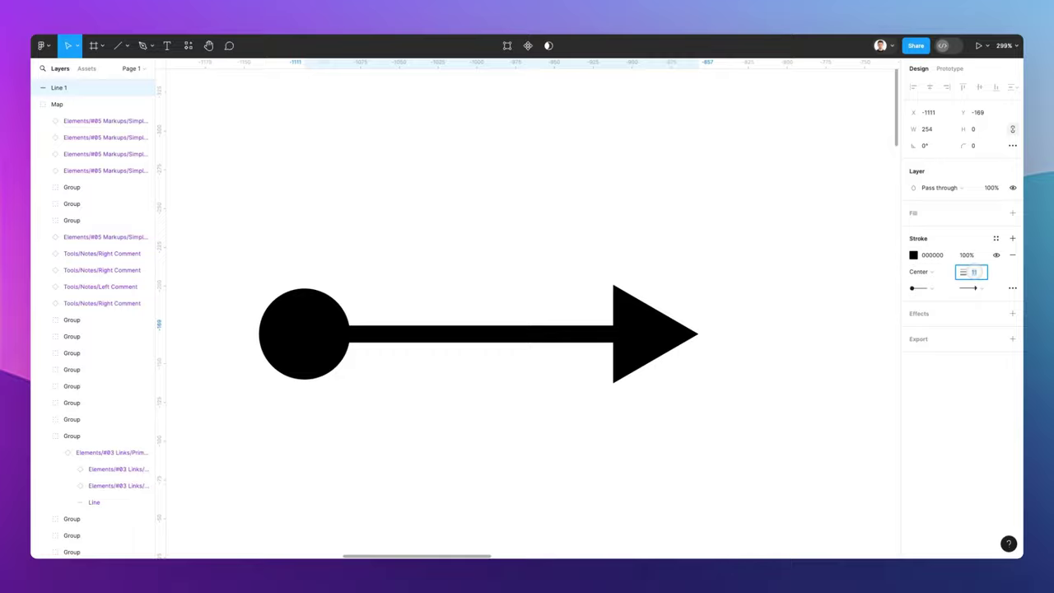
pyautogui.press('Down')
pyautogui.press('Down')
pyautogui.press('Down')
pyautogui.press('Down')
pyautogui.press('Down')
pyautogui.press('Down')
pyautogui.press('Down')
pyautogui.press('Up')
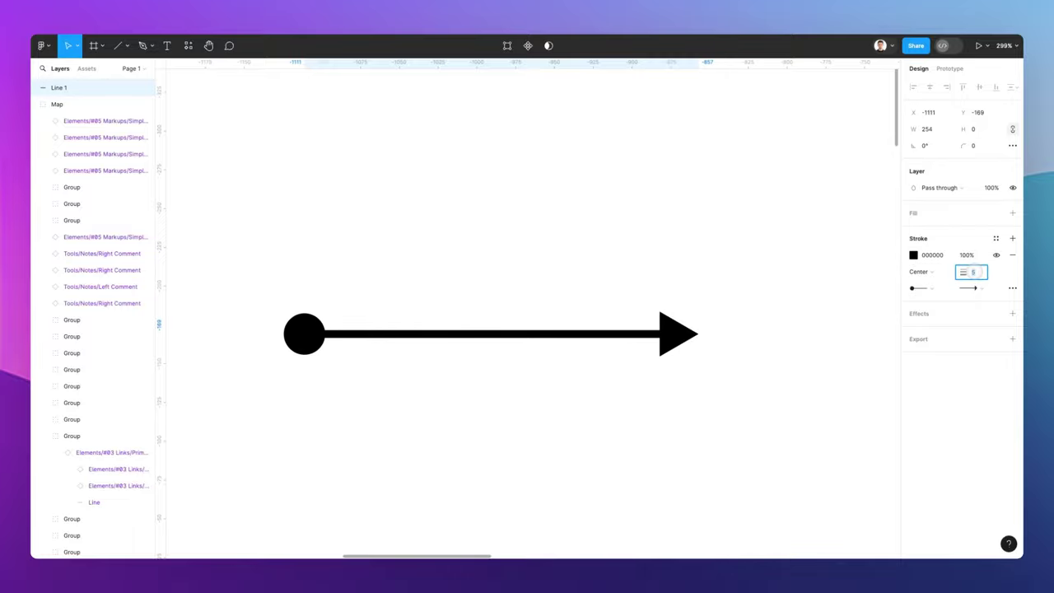
pyautogui.moveTo(973, 272); pyautogui.dragTo(969, 271)
pyautogui.click(639, 240)
pyautogui.scroll(1, 638, 240)
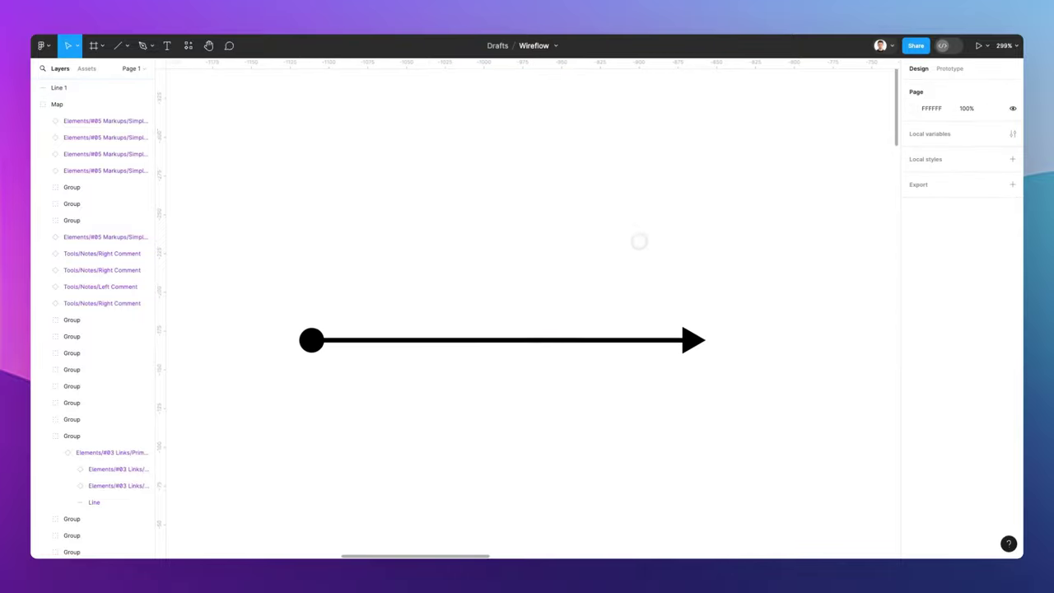
pyautogui.scroll(-1, 630, 241)
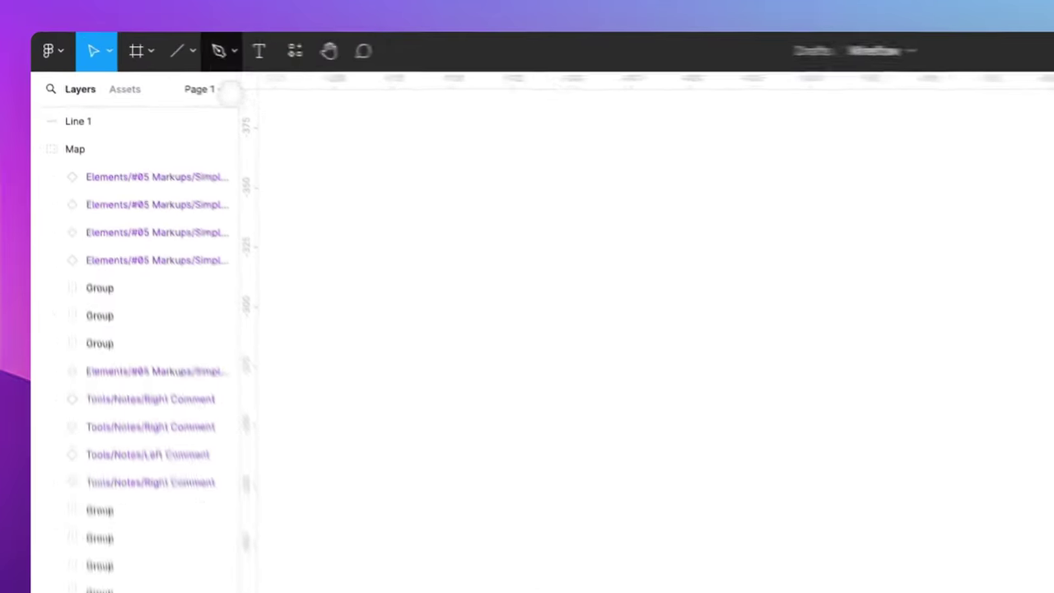
# Draw a stepped connector with two right-angle bends above the straight arrow using the Pen tool, about 248 wide and 118 high
pyautogui.click(218, 51)
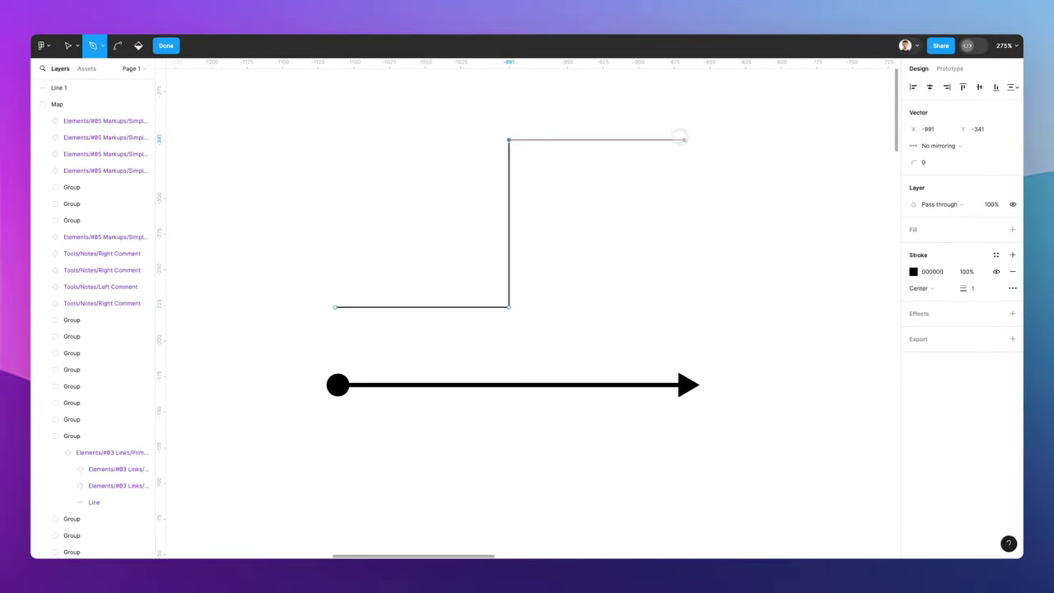
pyautogui.click(686, 140)
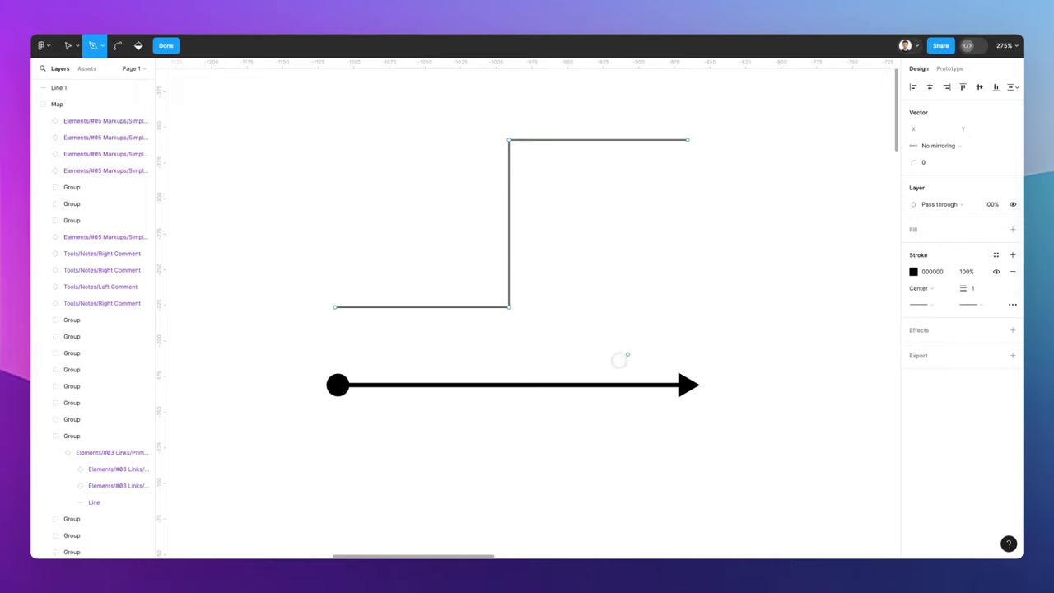
# Give the stepped connector a circle arrow at its start point and a triangle arrow at its end point
pyautogui.click(920, 304)
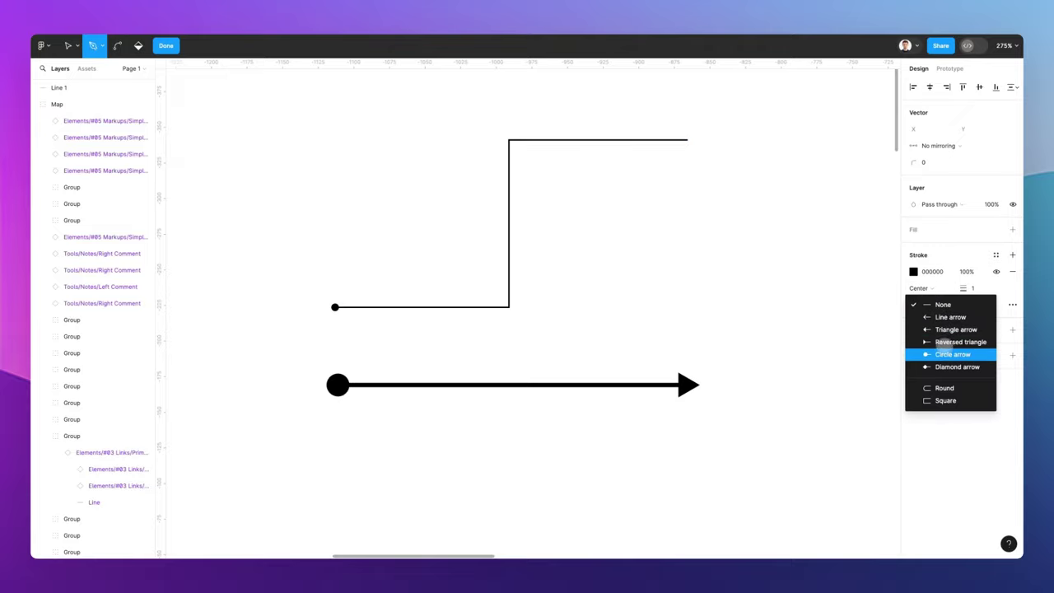
pyautogui.click(944, 350)
pyautogui.click(976, 305)
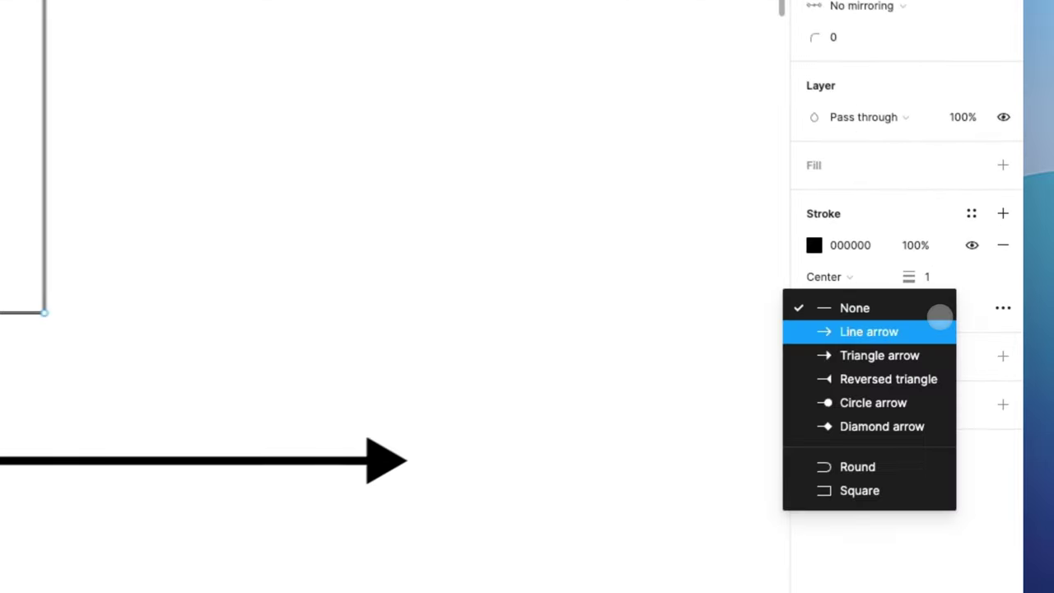
pyautogui.click(909, 354)
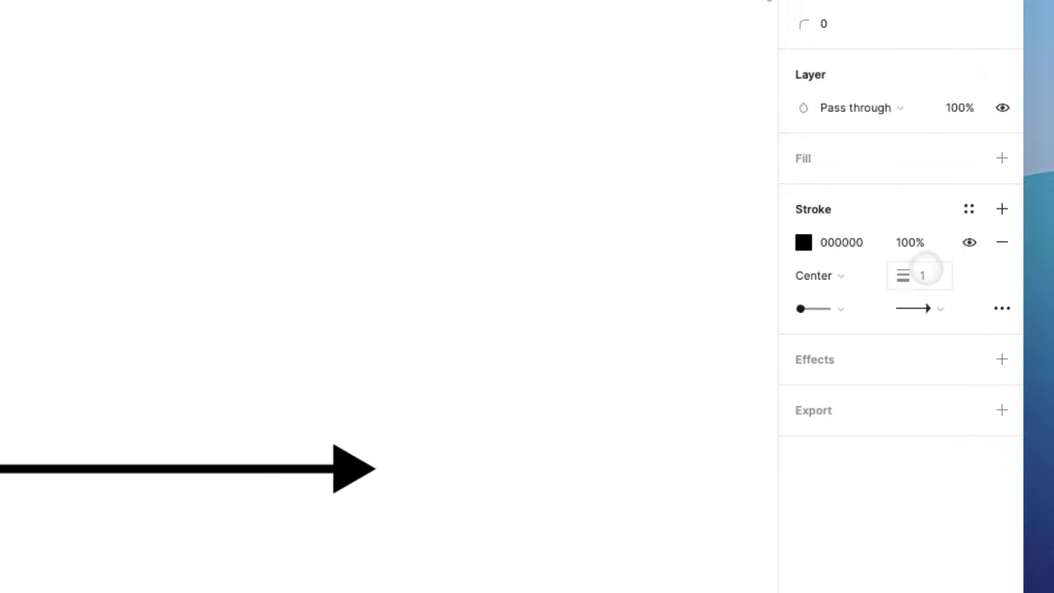
# Set the stepped connector's stroke thickness to 4
pyautogui.click(920, 276)
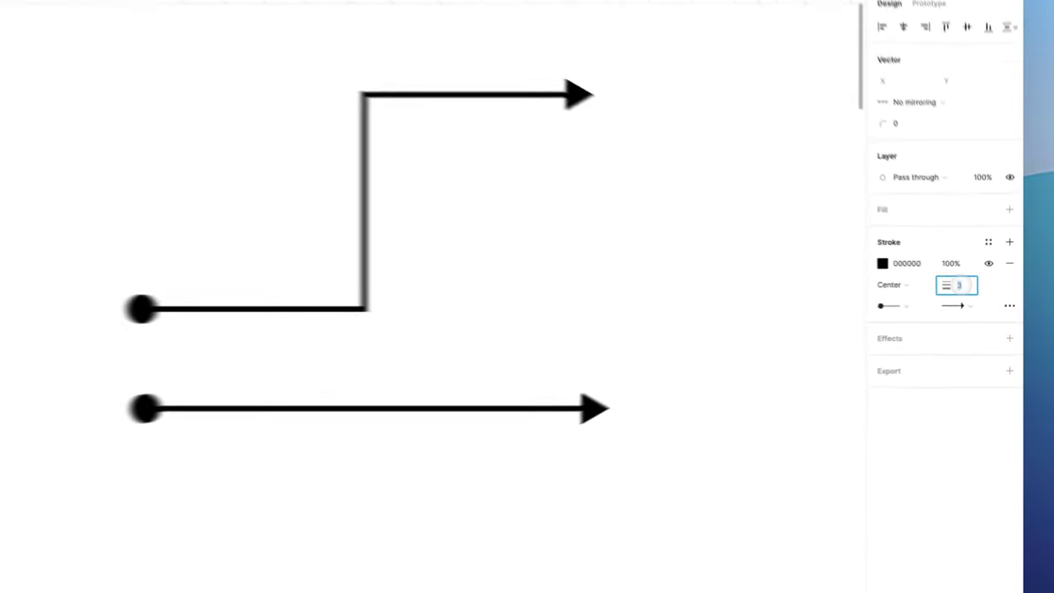
pyautogui.press('Up')
pyautogui.press('Return')
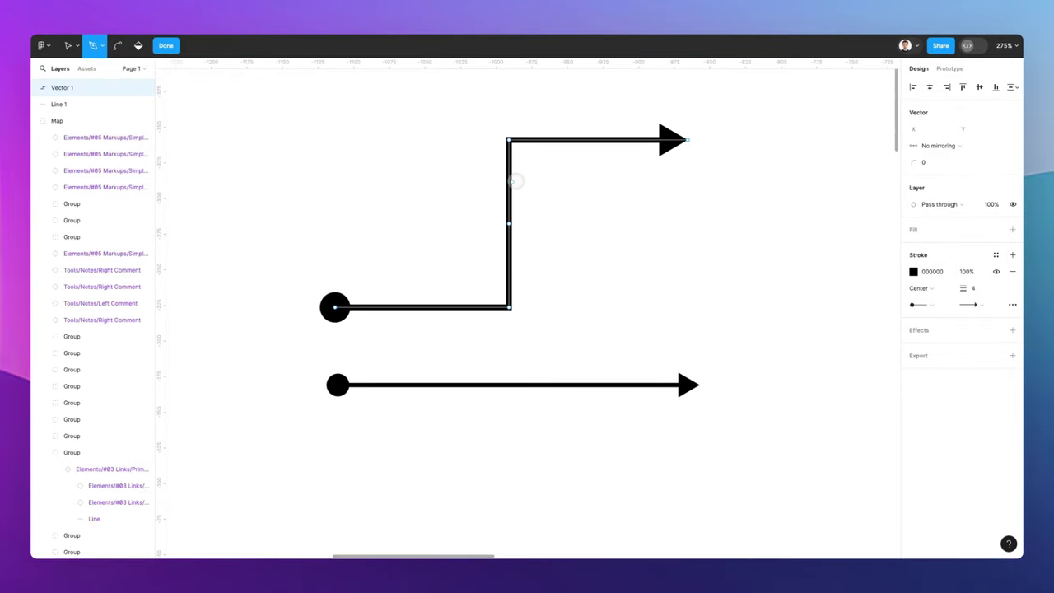
pyautogui.press('Escape')
# Round the stepped connector's two bend points with a corner radius of 17
pyautogui.doubleClick(510, 185)
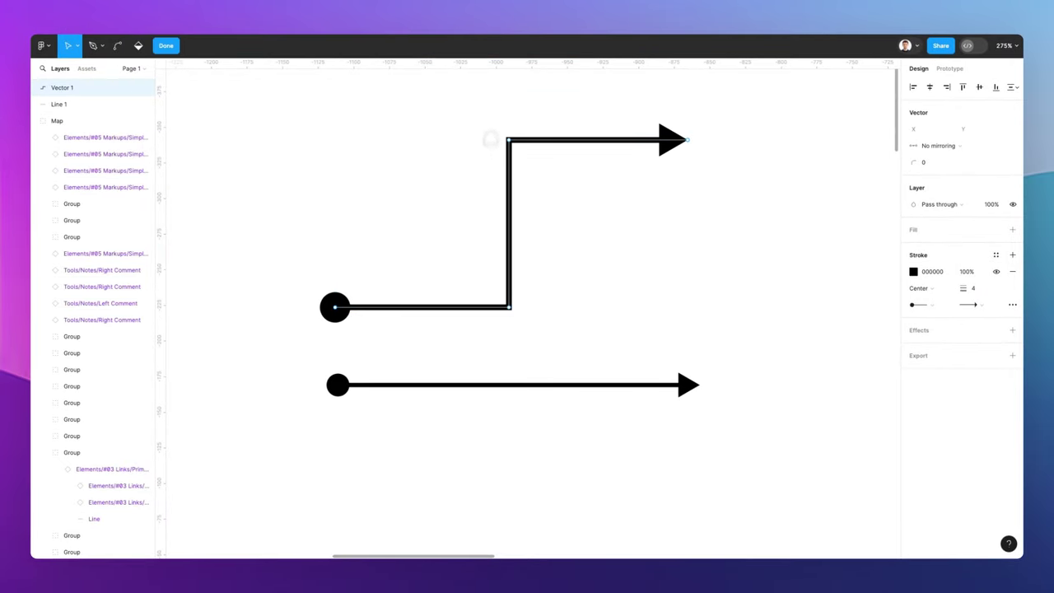
pyautogui.moveTo(485, 110); pyautogui.dragTo(541, 337)
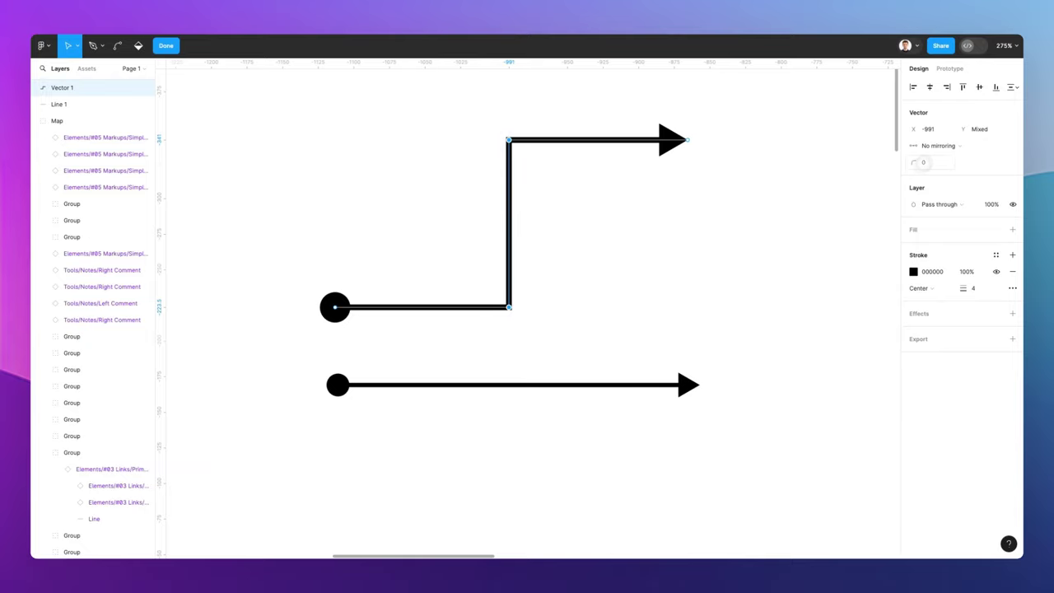
pyautogui.moveTo(912, 163); pyautogui.dragTo(921, 163)
pyautogui.press('super')
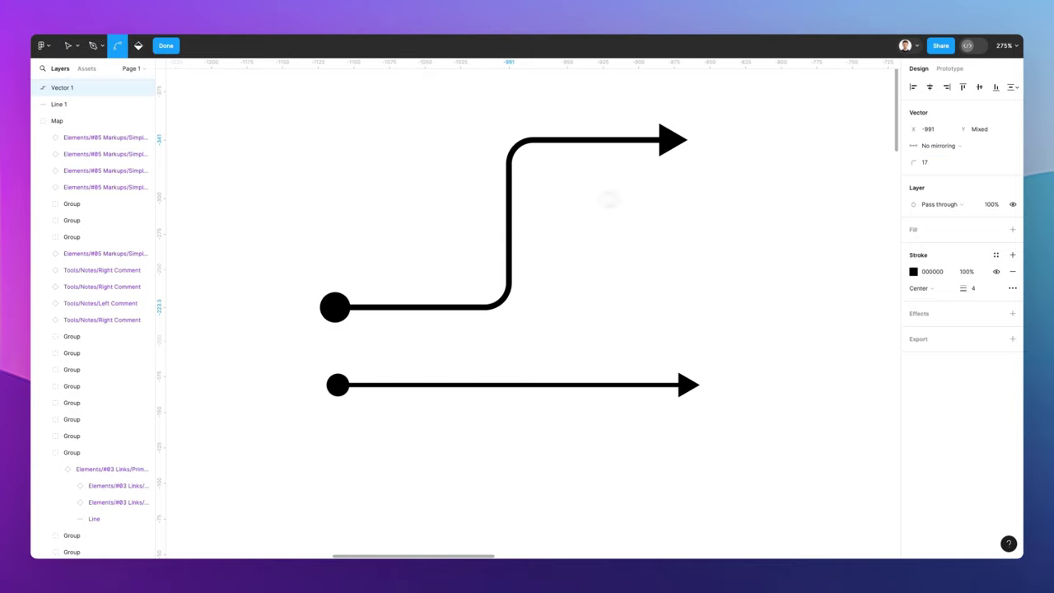
pyautogui.scroll(-5, 556, 203)
pyautogui.moveTo(530, 215); pyautogui.dragTo(535, 160)
pyautogui.click(535, 160)
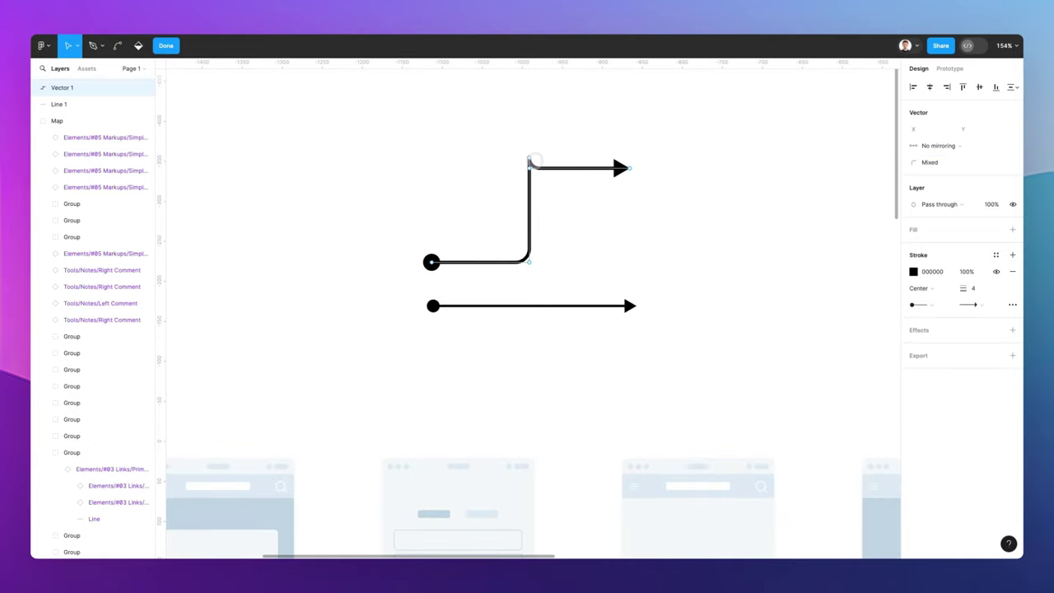
pyautogui.press('Escape')
pyautogui.press('Escape')
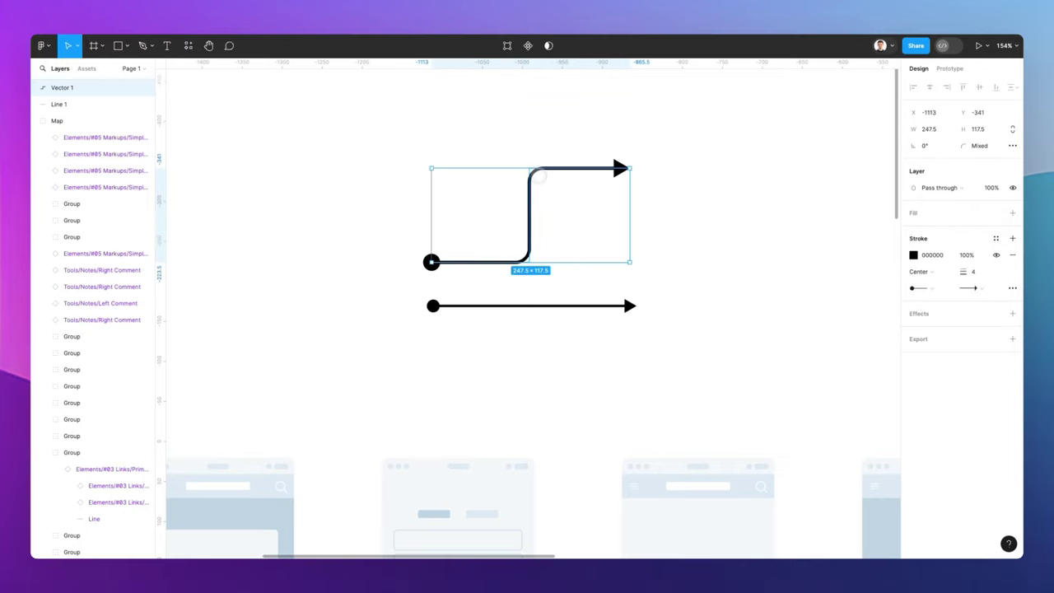
# Move the stepped connector straight up to Y -445, farther above the straight arrow
pyautogui.moveTo(530, 197); pyautogui.dragTo(529, 113)
pyautogui.scroll(-1, 529, 113)
pyautogui.scroll(1, 529, 114)
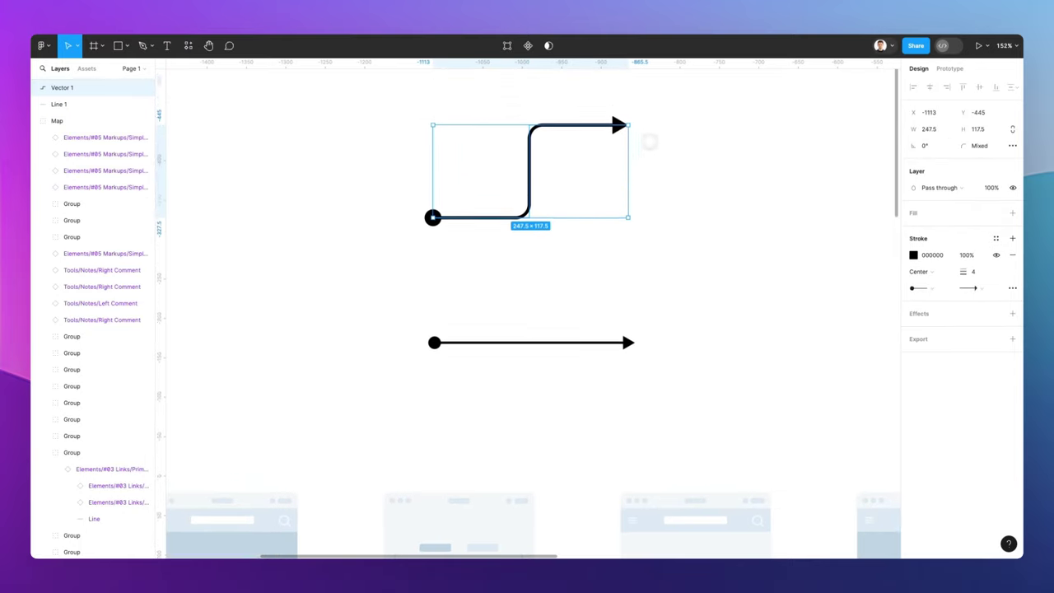
pyautogui.scroll(2, 648, 142)
# Change the stepped connector's stroke colour to the dark blue 0030D9
pyautogui.click(913, 255)
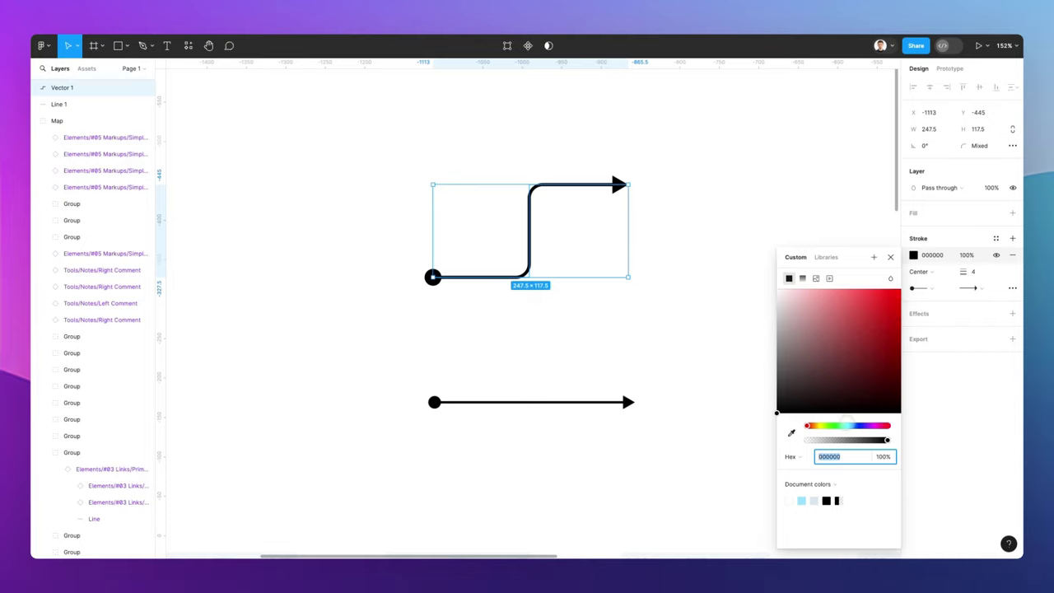
pyautogui.click(843, 425)
pyautogui.moveTo(889, 337)
pyautogui.mouseDown()
pyautogui.moveTo(902, 330)
pyautogui.moveTo(903, 307)
pyautogui.mouseUp()
pyautogui.click(853, 425)
pyautogui.moveTo(853, 425); pyautogui.dragTo(857, 425)
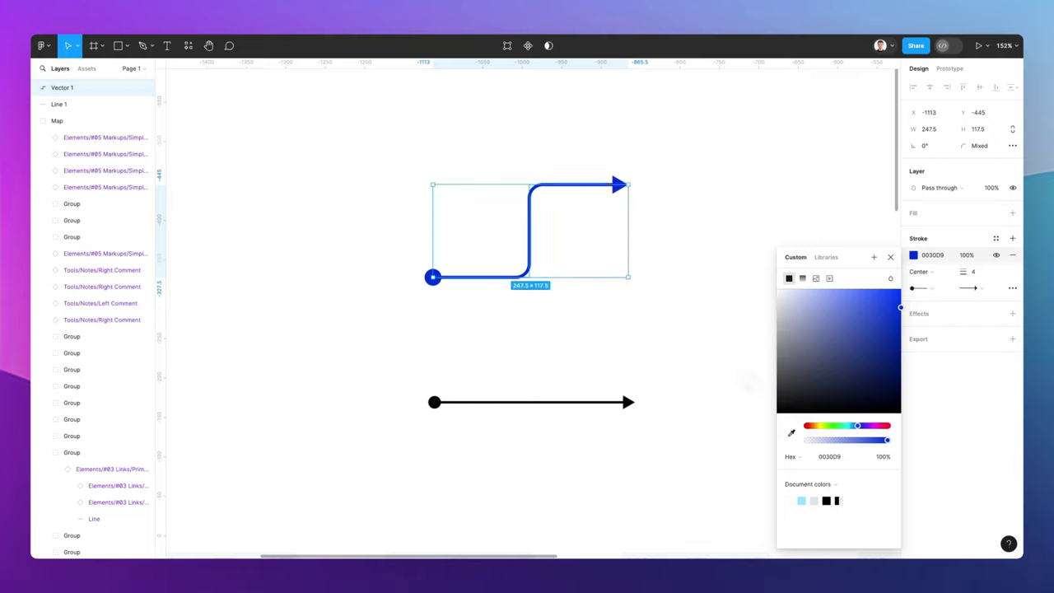
pyautogui.click(641, 280)
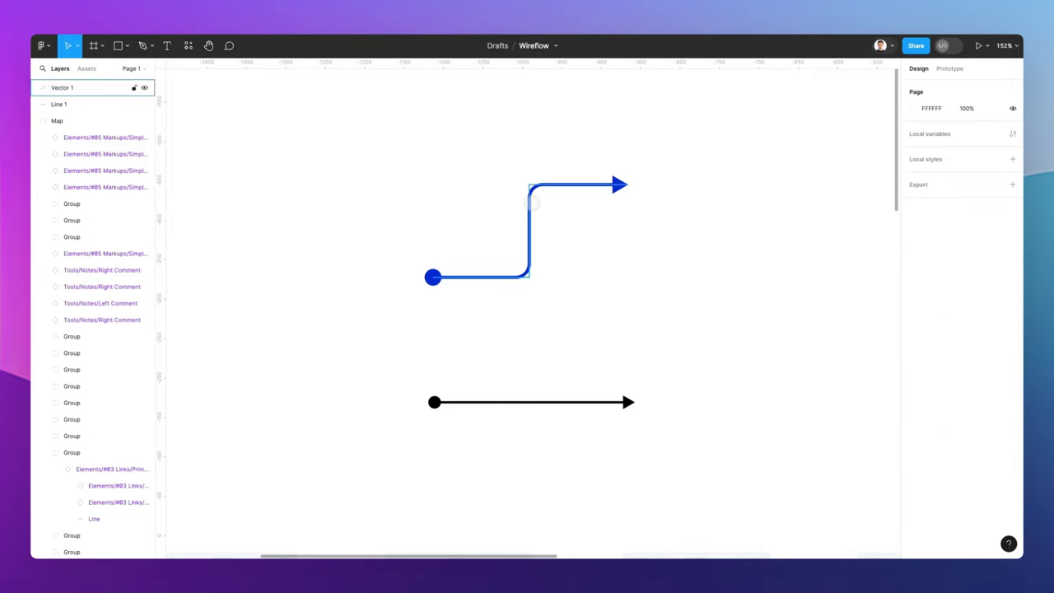
# Draw an 85 × 85 square and place it against the circle end of the stepped connector
pyautogui.click(91, 87)
pyautogui.press('r')
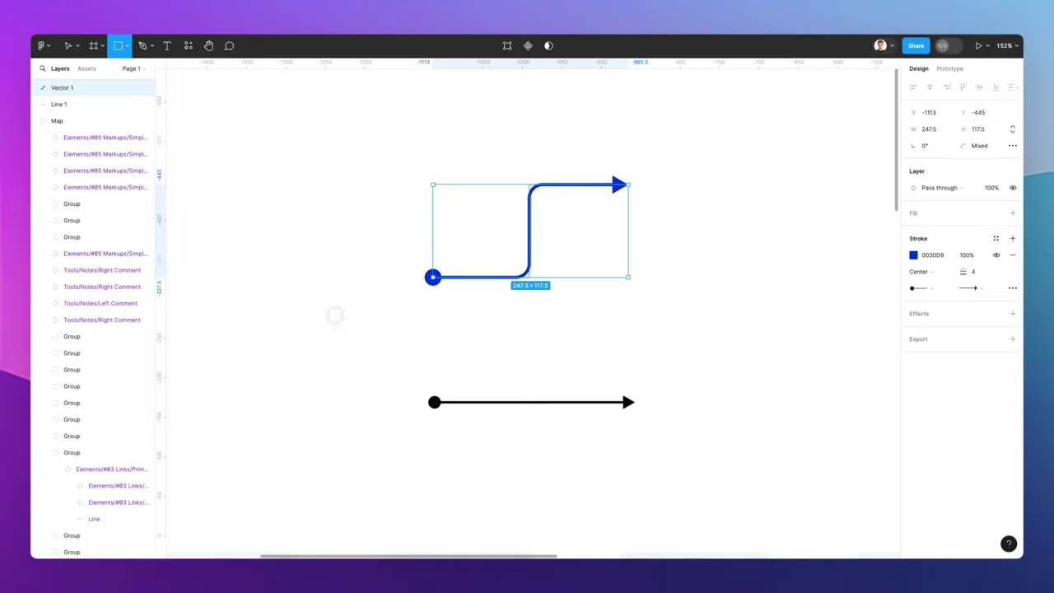
pyautogui.moveTo(357, 244)
pyautogui.mouseDown()
pyautogui.moveTo(434, 320)
pyautogui.moveTo(424, 312)
pyautogui.mouseUp()
pyautogui.moveTo(411, 281); pyautogui.dragTo(416, 284)
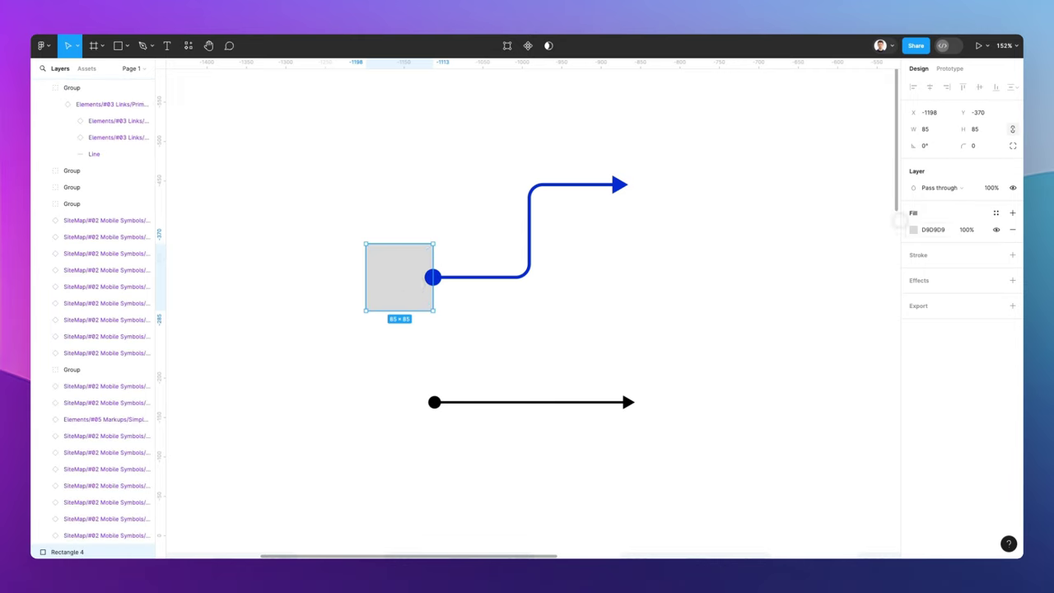
# Fill the square with the light blue 0094FF and round its corners to a radius of 17
pyautogui.click(912, 230)
pyautogui.write('0066FF')
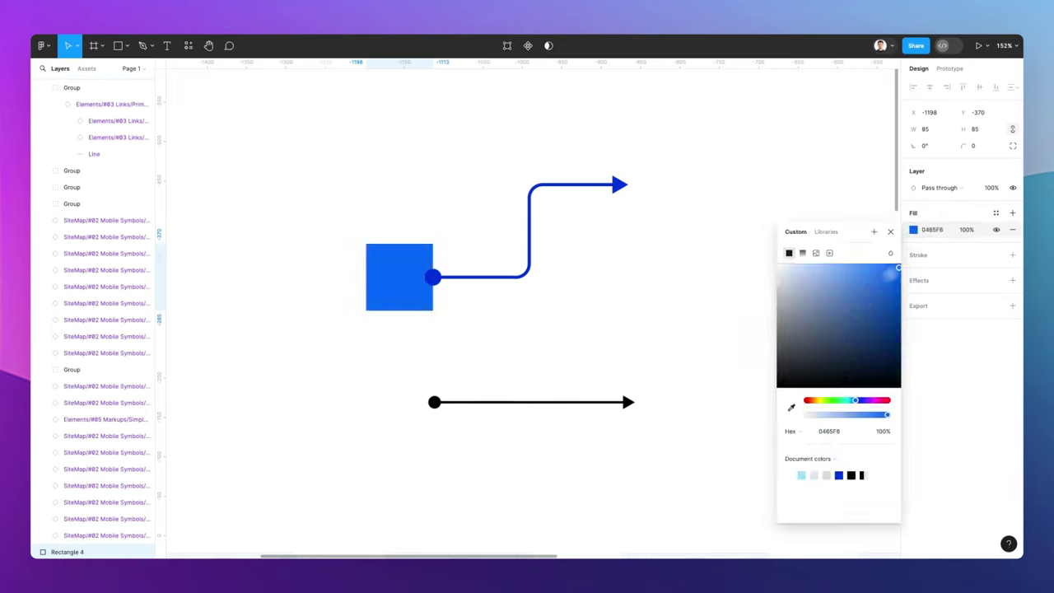
pyautogui.press('Return')
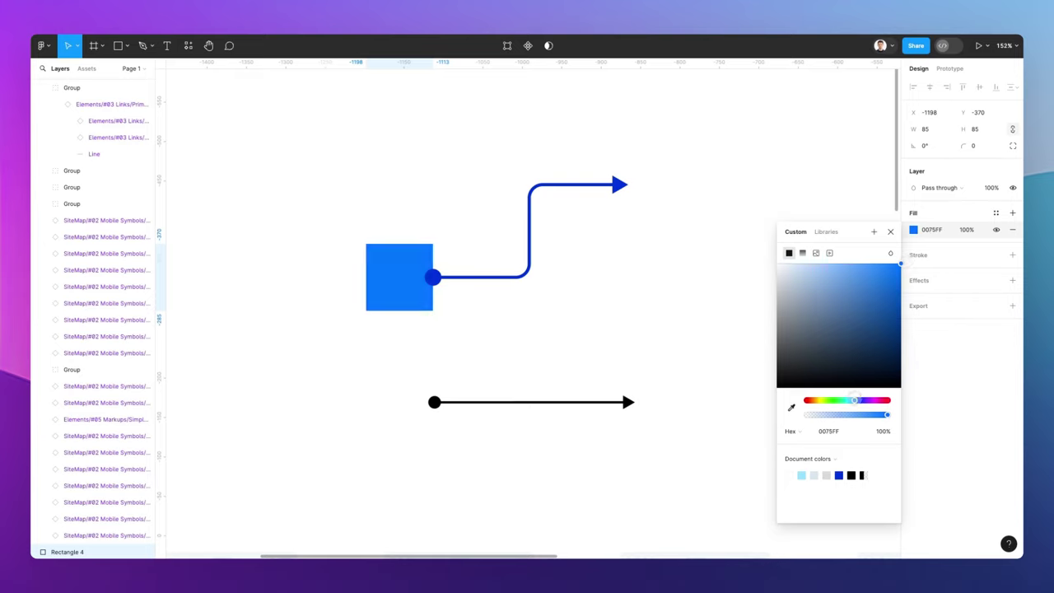
pyautogui.click(852, 400)
pyautogui.moveTo(963, 147); pyautogui.dragTo(143, 138)
# Duplicate the rounded square to the connector's arrowhead end and fill the copy with the purple CC00FF
pyautogui.moveTo(379, 297); pyautogui.dragTo(661, 195)
pyautogui.click(912, 229)
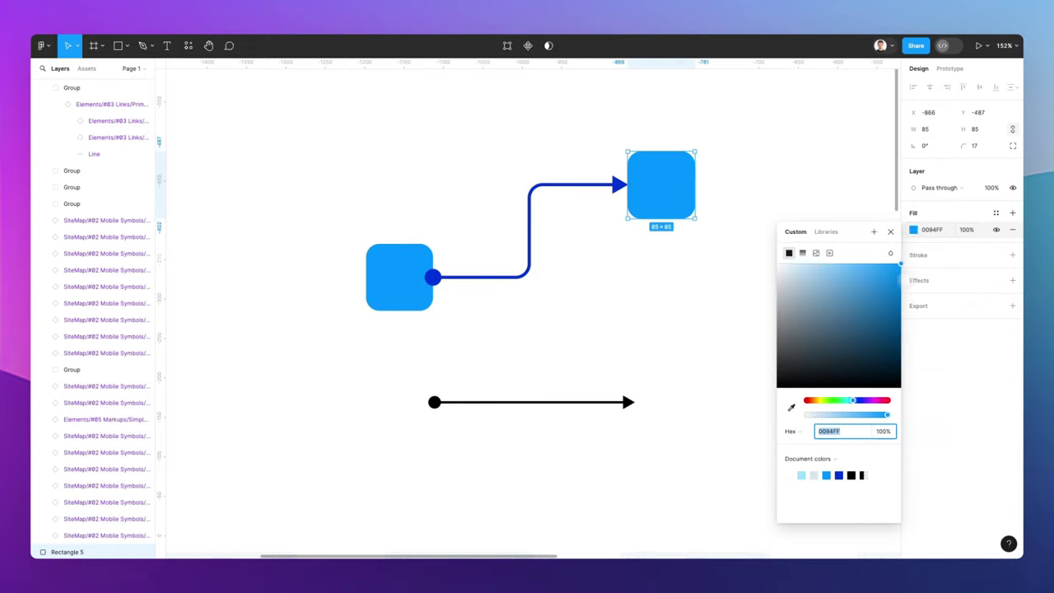
pyautogui.click(870, 400)
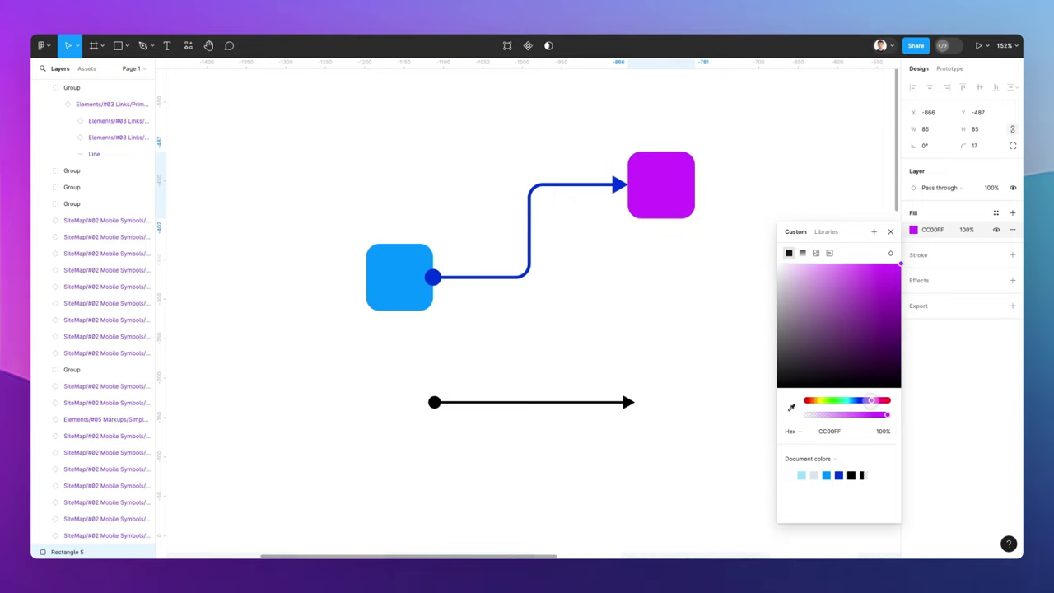
# Draw a 116 × 43 rectangle across the middle of the stepped connector's vertical segment
pyautogui.click(619, 271)
pyautogui.scroll(5, 574, 260)
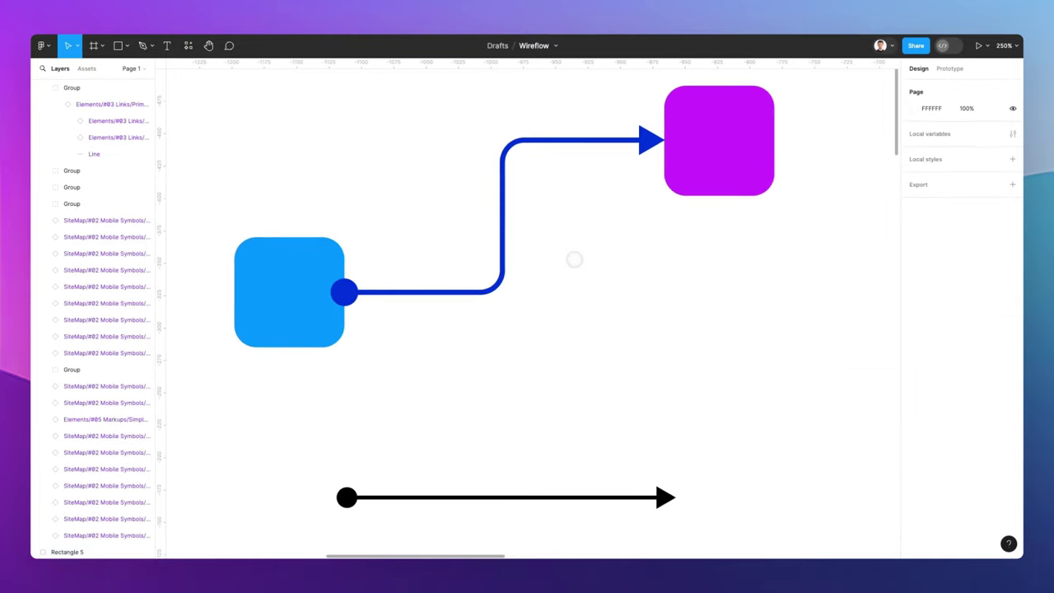
pyautogui.scroll(1, 565, 261)
pyautogui.click(505, 240)
pyautogui.press('Escape')
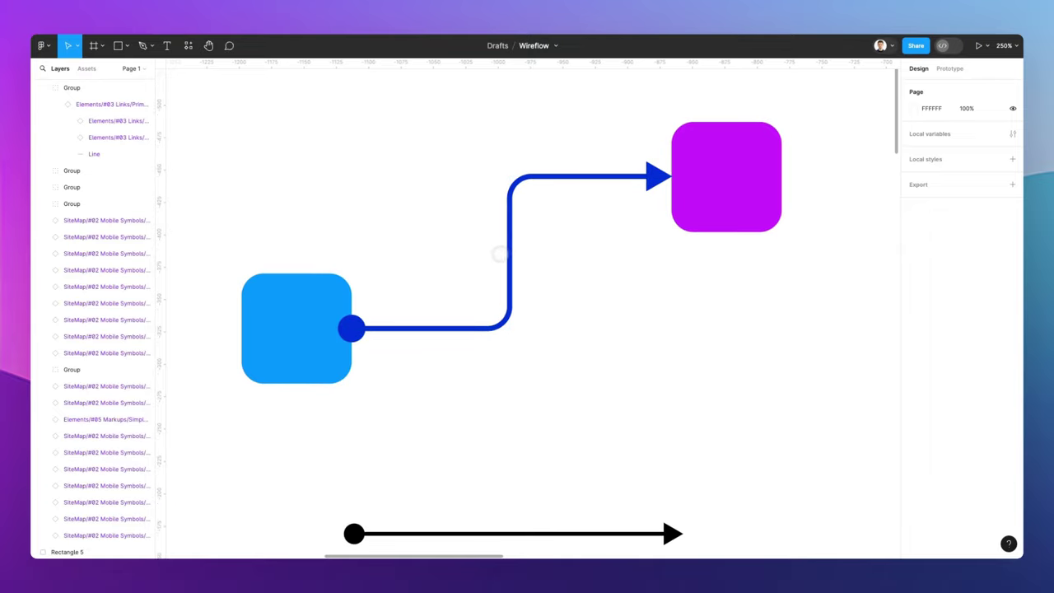
pyautogui.press('r')
pyautogui.moveTo(433, 232); pyautogui.dragTo(584, 288)
pyautogui.moveTo(531, 266); pyautogui.dragTo(533, 259)
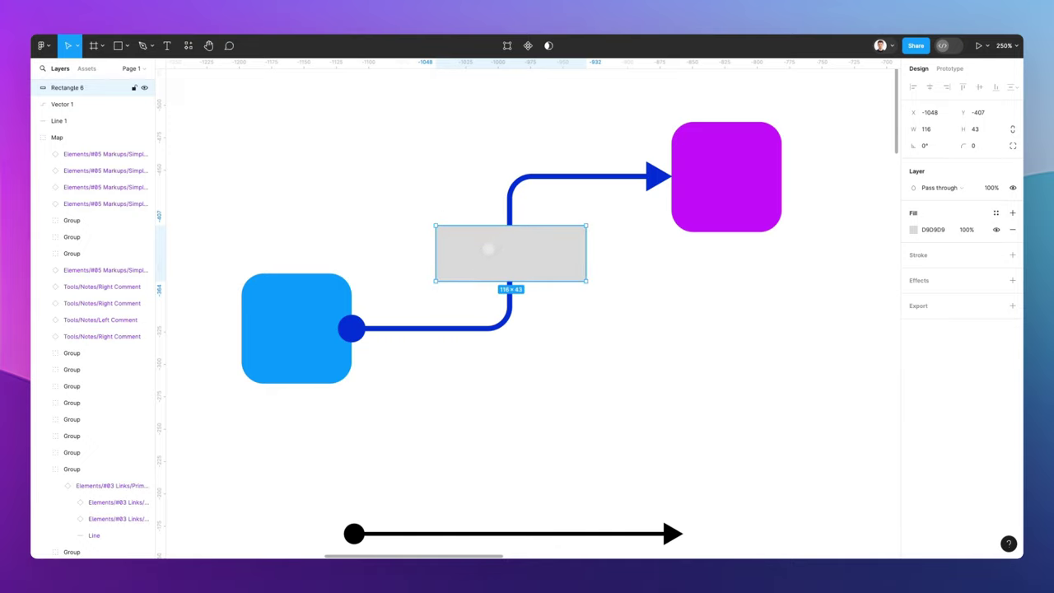
# Add the text "On Click" inside the rectangle, move it near the centre and make it Bold
pyautogui.press('t')
pyautogui.click(458, 253)
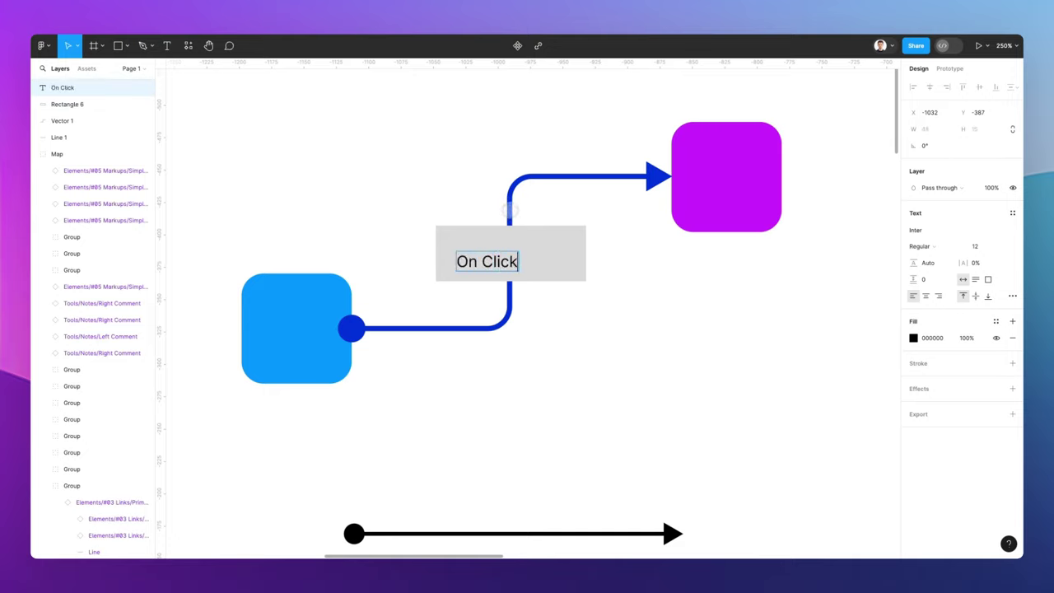
pyautogui.moveTo(486, 261); pyautogui.dragTo(502, 254)
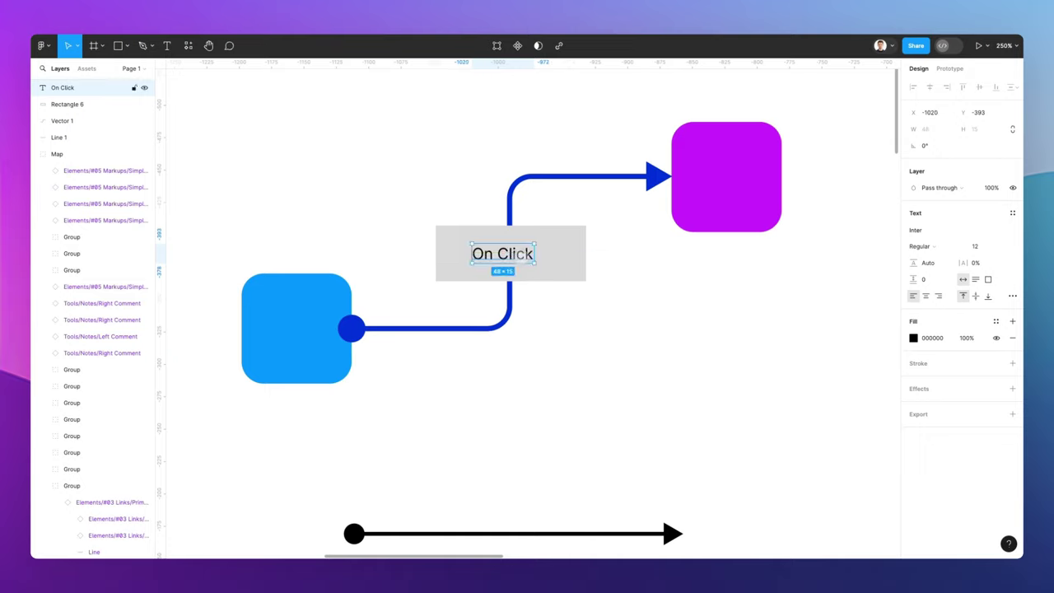
pyautogui.click(955, 246)
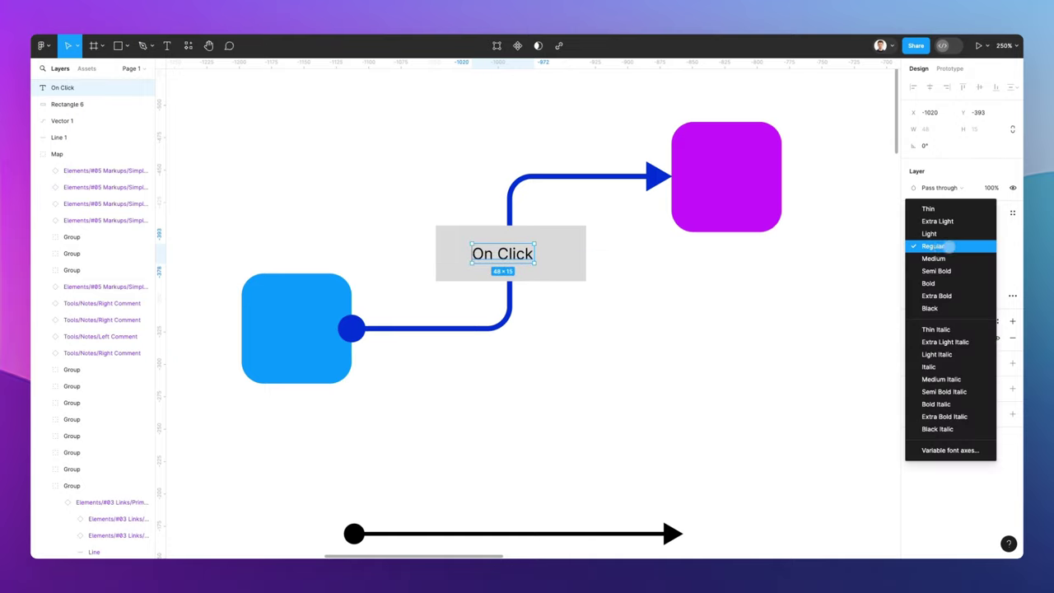
pyautogui.click(944, 282)
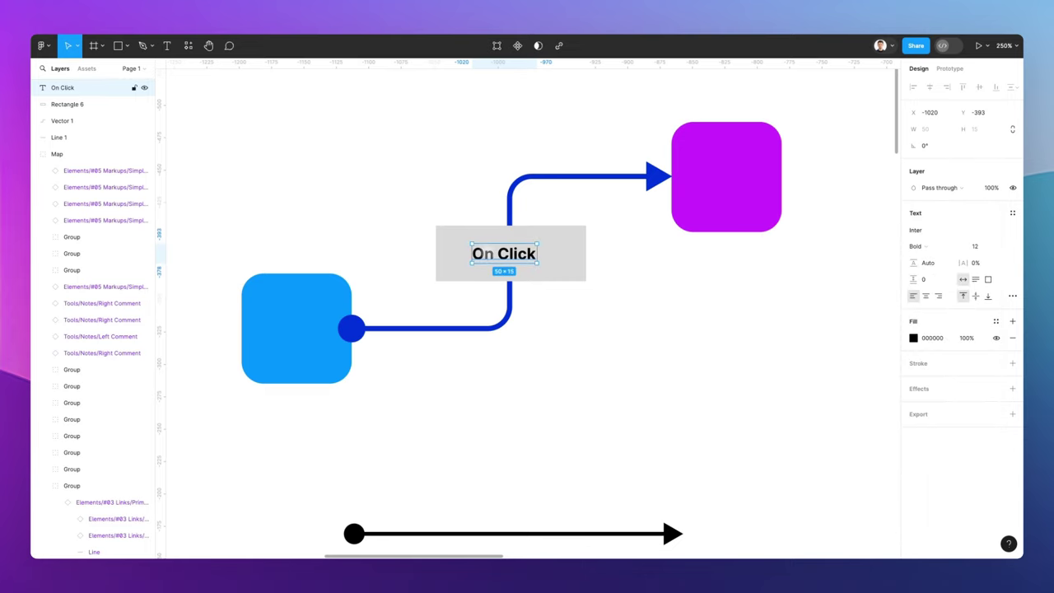
# Insert a ⚡ emoji before "On Click" and reposition the label text
pyautogui.doubleClick(498, 251)
pyautogui.press('Left')
pyautogui.press('ctrl+super+space')
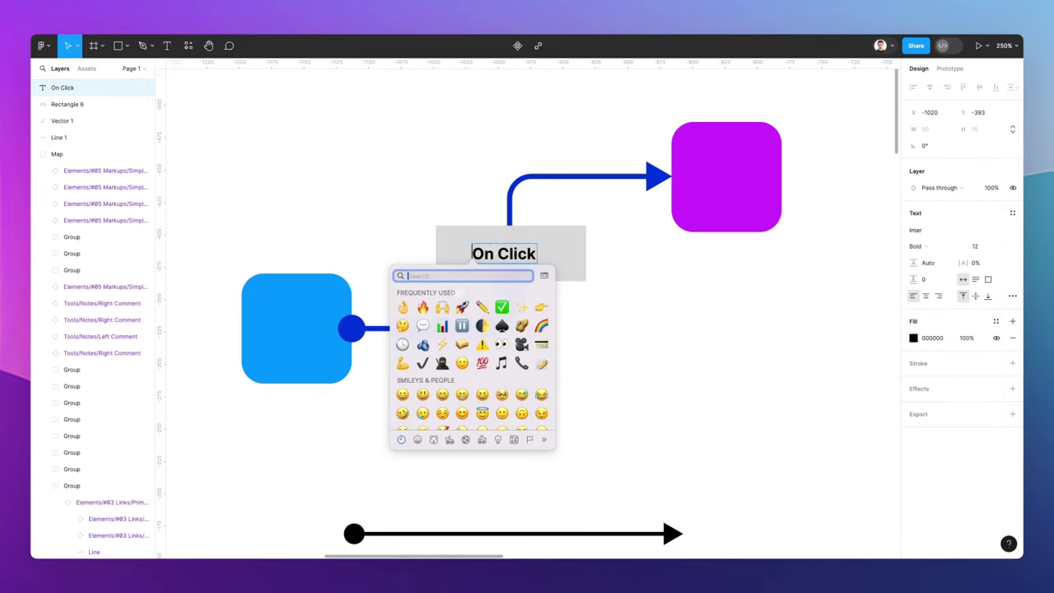
pyautogui.click(441, 344)
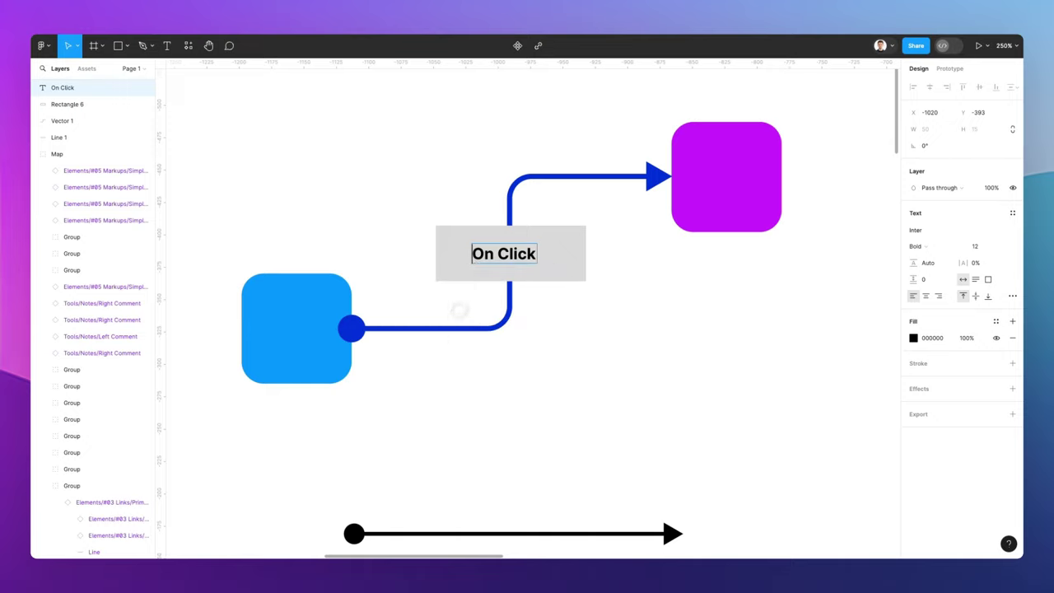
pyautogui.press('Escape')
pyautogui.moveTo(534, 252); pyautogui.dragTo(553, 242)
# Reduce the label rectangle to 88 × 33, round its corners to a radius of 7 and fill it with white FFFFFF
pyautogui.click(565, 241)
pyautogui.scroll(3, 532, 249)
pyautogui.moveTo(962, 146); pyautogui.dragTo(1021, 146)
pyautogui.click(912, 230)
pyautogui.moveTo(856, 309); pyautogui.dragTo(640, 159)
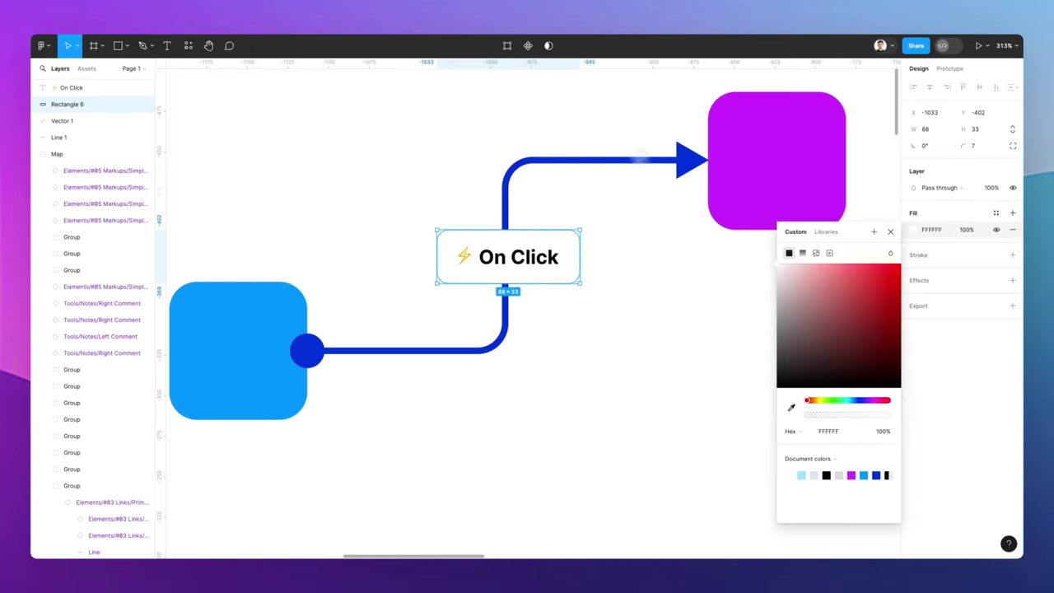
# Give the label rectangle an inside stroke 2 thick, in the connector's dark blue 0030D9
pyautogui.click(920, 253)
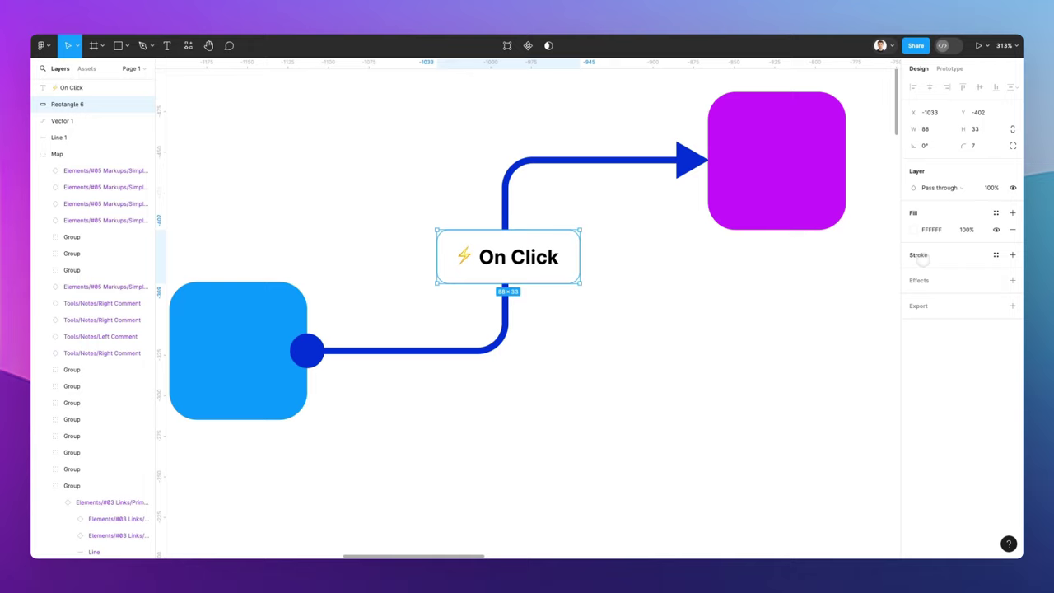
pyautogui.click(920, 255)
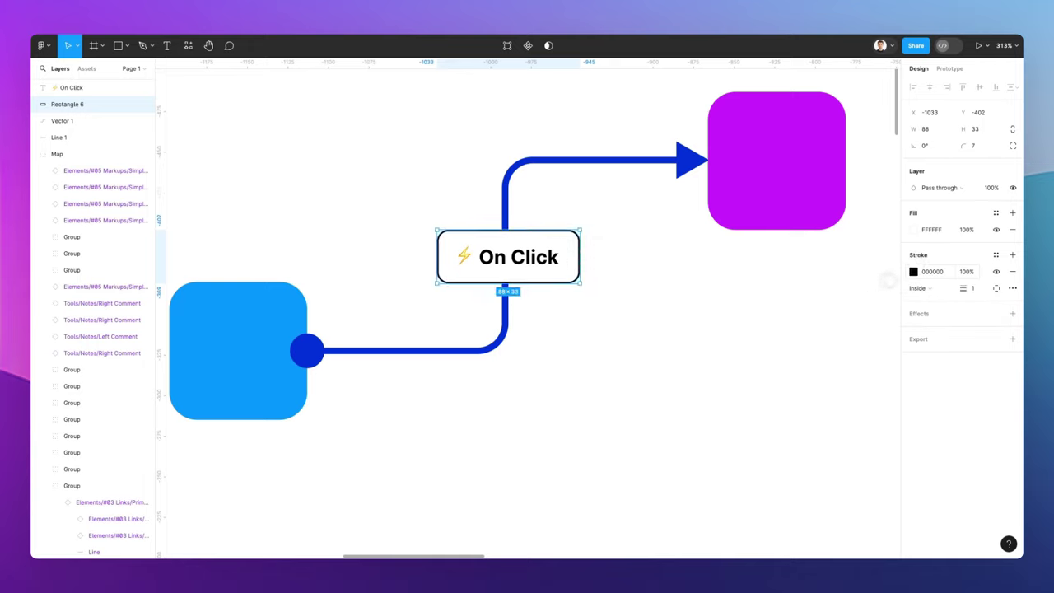
pyautogui.click(913, 271)
pyautogui.click(790, 436)
pyautogui.click(550, 161)
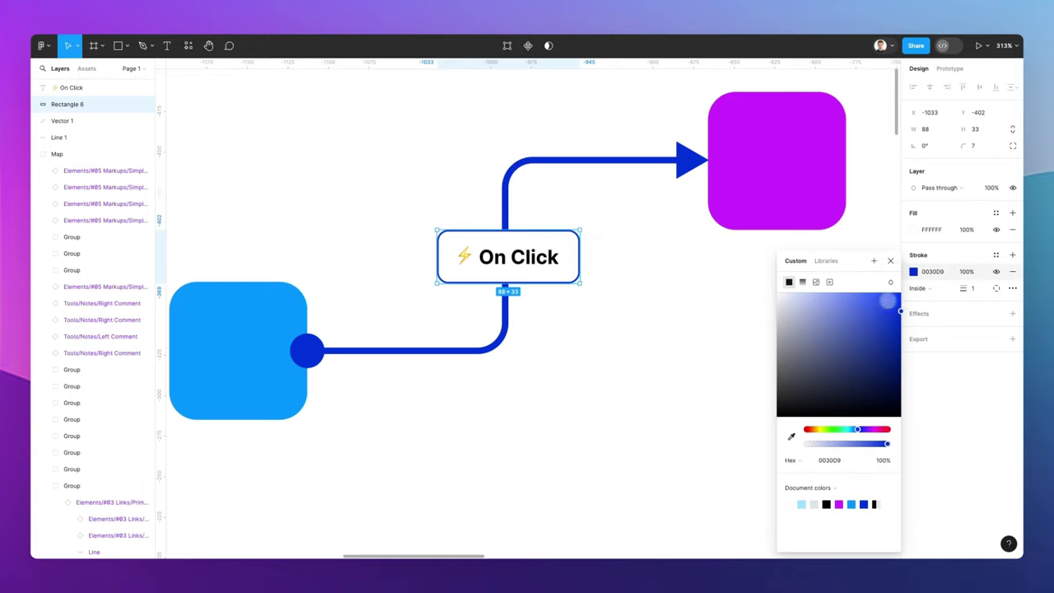
pyautogui.click(972, 288)
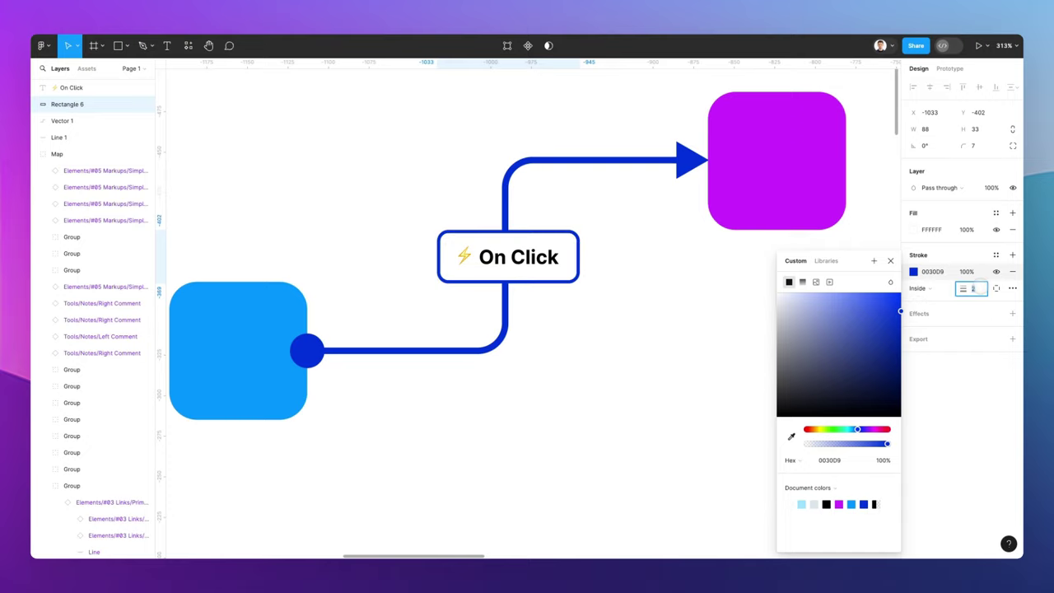
# Wrap the "On Click" text and its rectangle in an auto layout frame
pyautogui.hotkey('shift', 'a')
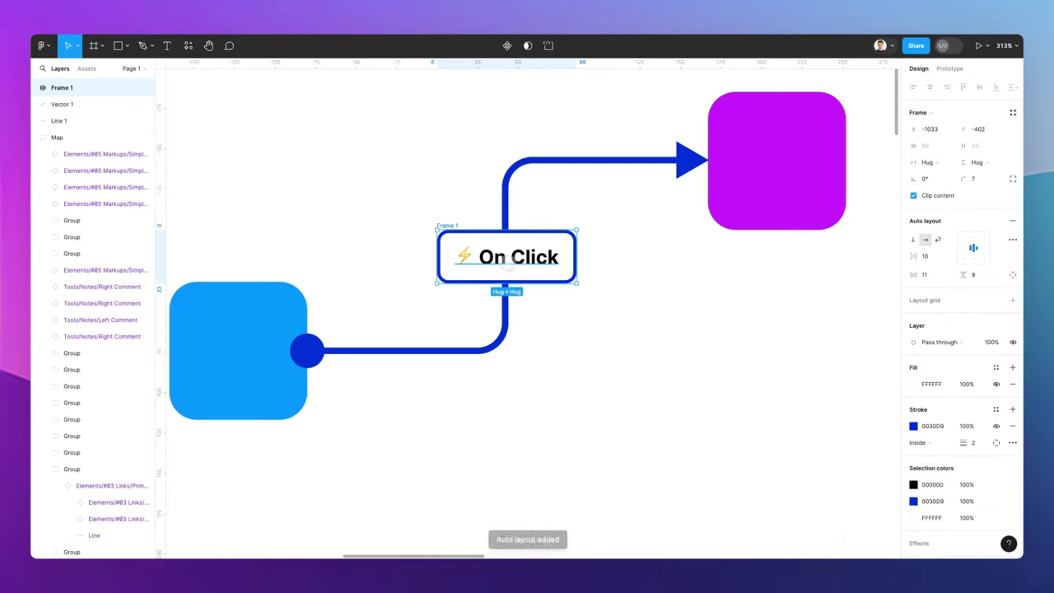
pyautogui.click(581, 246)
pyautogui.scroll(-3, 602, 270)
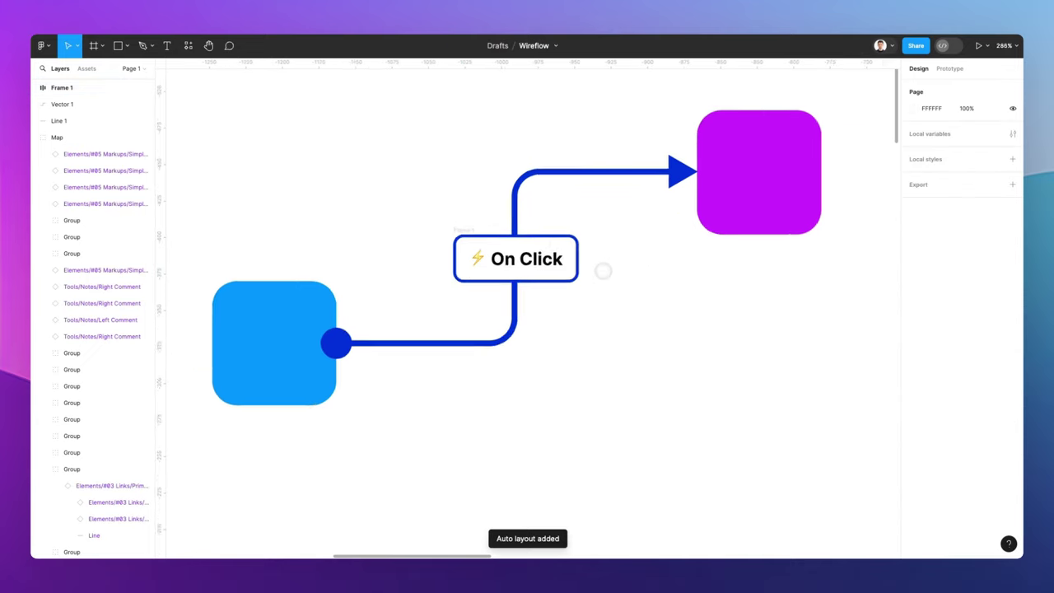
# Draw a 13 × 13 circle centred in the stepped connector's circle end and fill it with white FFFFFF
pyautogui.click(381, 329)
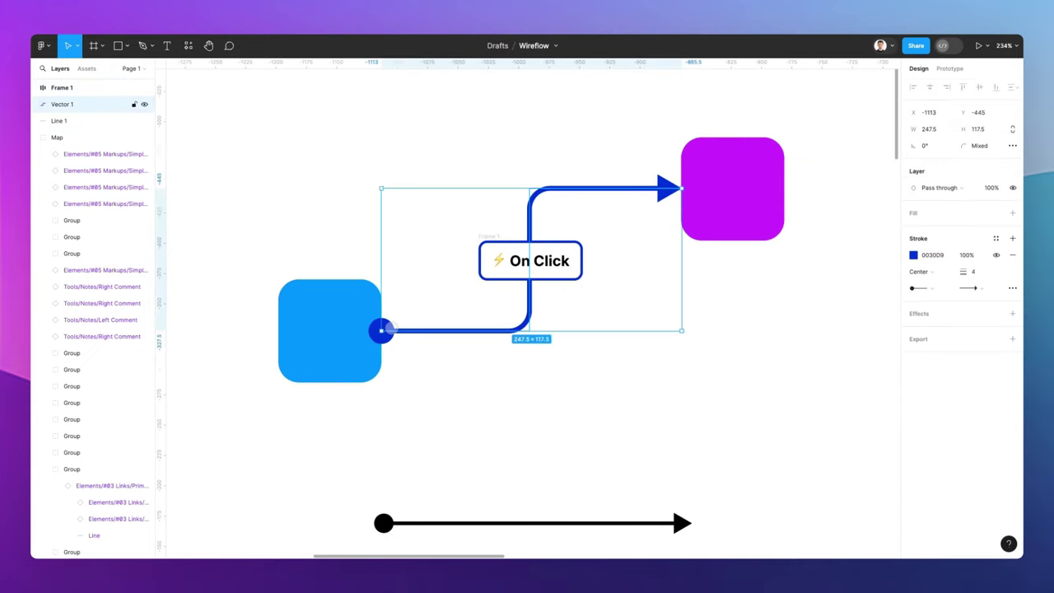
pyautogui.scroll(4, 379, 329)
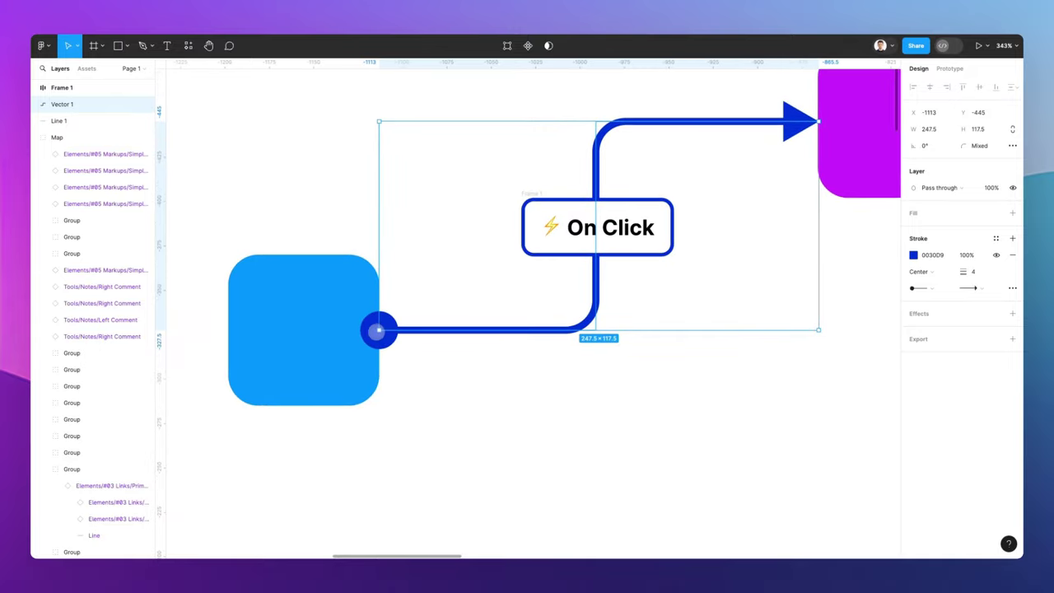
pyautogui.scroll(2, 378, 329)
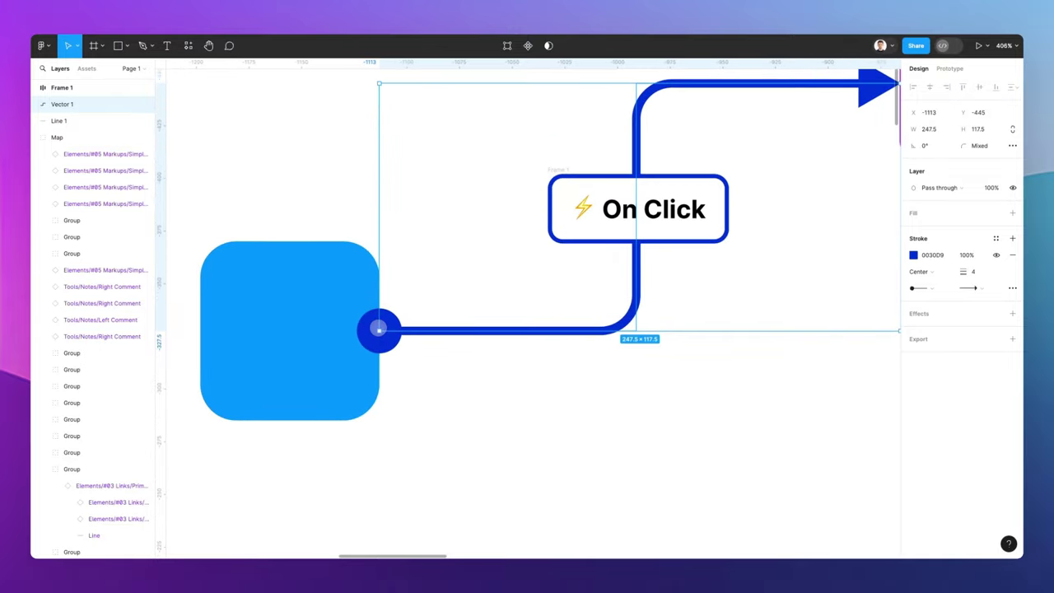
pyautogui.press('o')
pyautogui.moveTo(379, 330)
pyautogui.mouseDown()
pyautogui.moveTo(398, 349)
pyautogui.moveTo(376, 316)
pyautogui.moveTo(384, 346)
pyautogui.moveTo(343, 319)
pyautogui.mouseUp()
pyautogui.scroll(5, 378, 333)
pyautogui.scroll(-2, 381, 347)
pyautogui.hotkey('ctrl', 'z')
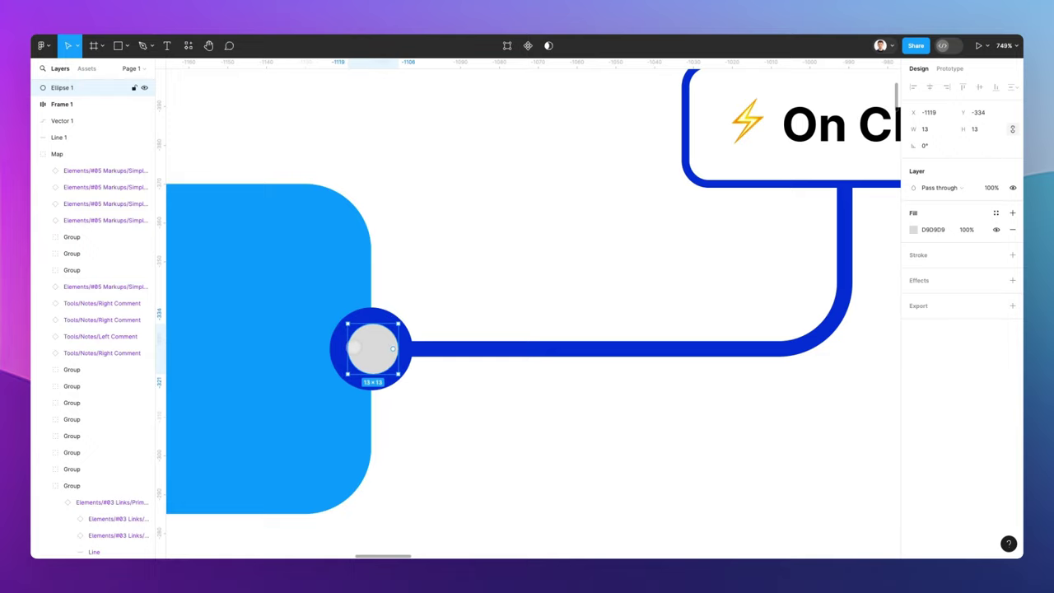
pyautogui.scroll(-5, 380, 333)
pyautogui.scroll(1, 375, 300)
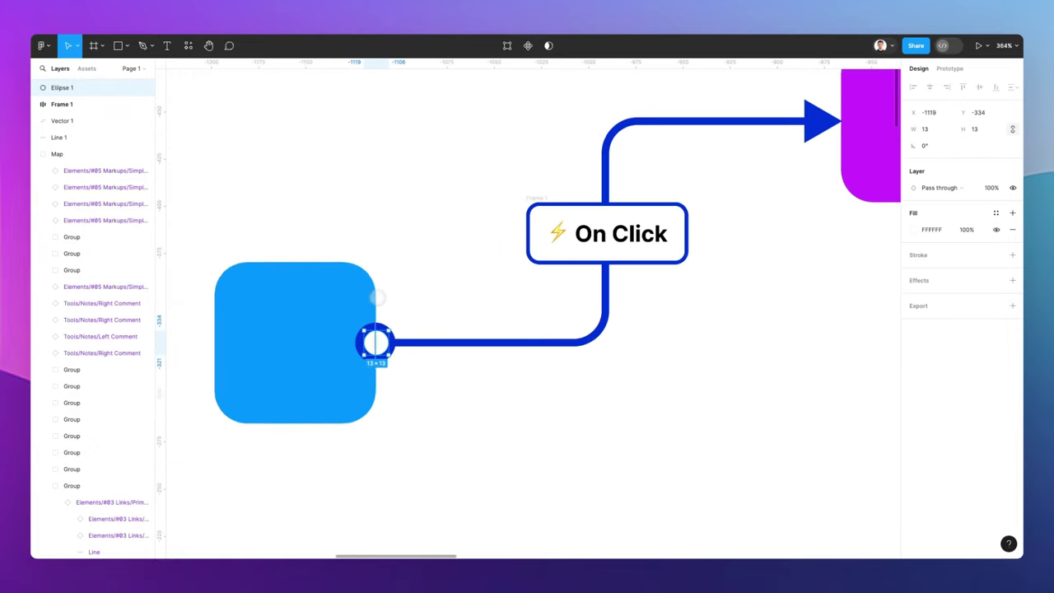
# Group the white circle with the stepped connector
pyautogui.keyDown('shift'); pyautogui.click(411, 342); pyautogui.keyUp('shift')
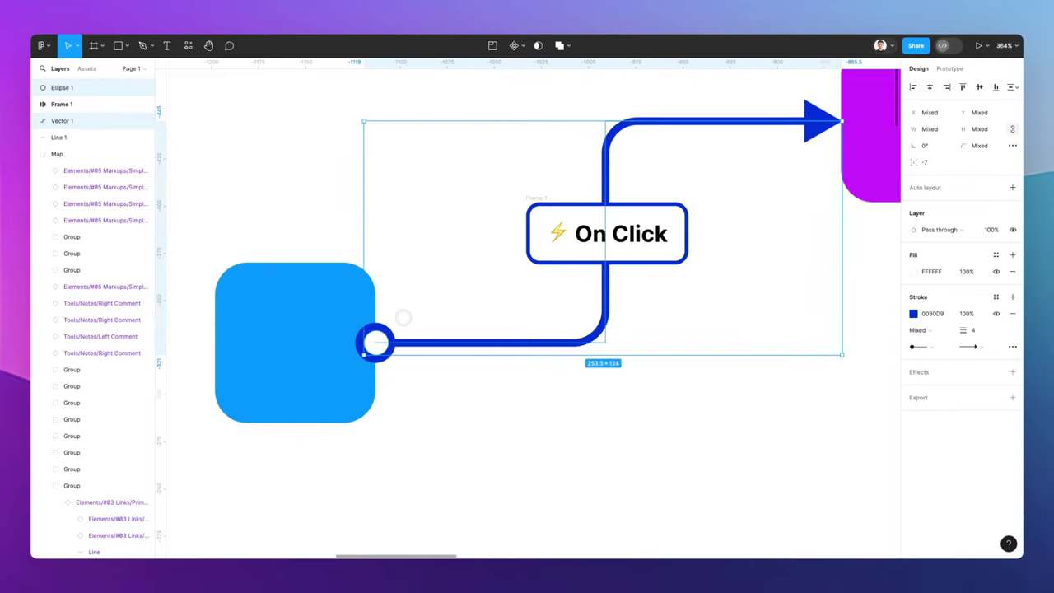
pyautogui.hotkey('ctrl', 'g')
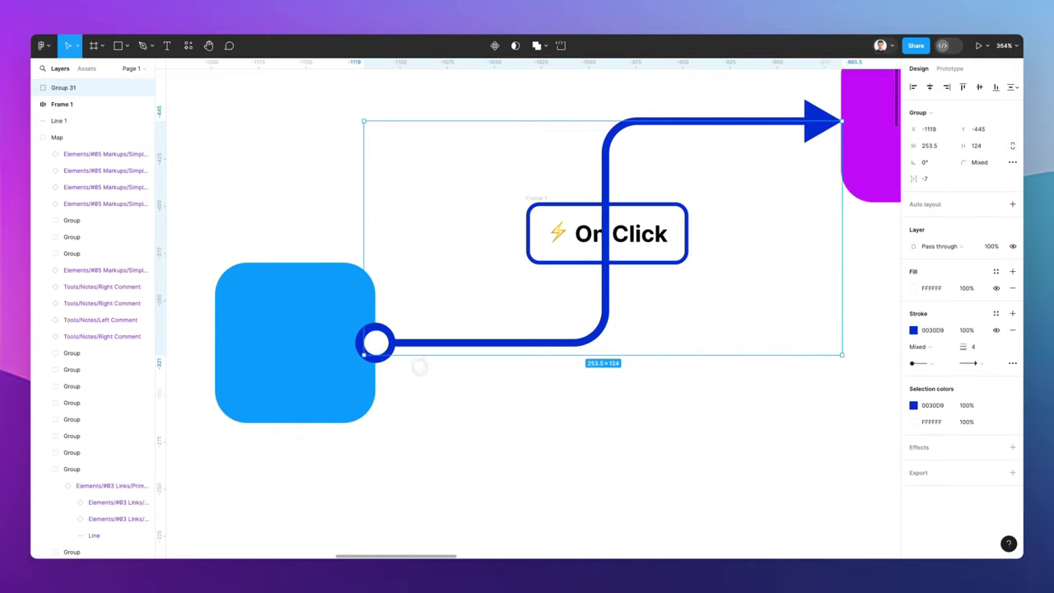
pyautogui.scroll(-2, 424, 372)
pyautogui.click(425, 375)
# Enlarge the white circle in the connector's circle end to 14 × 14
pyautogui.scroll(5, 383, 351)
pyautogui.doubleClick(385, 348)
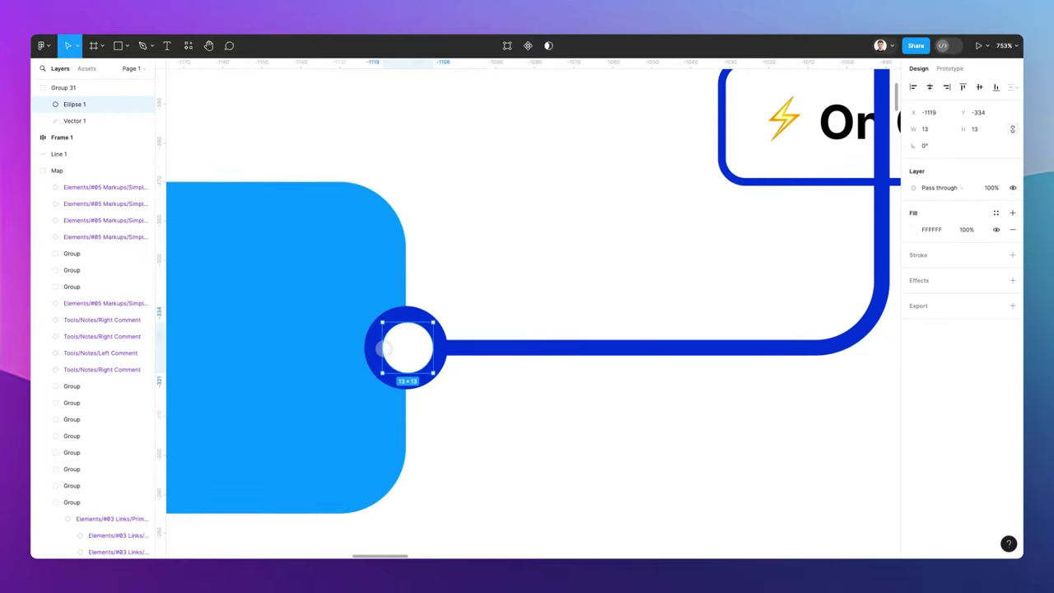
pyautogui.moveTo(383, 349); pyautogui.dragTo(375, 347)
pyautogui.scroll(-3, 376, 346)
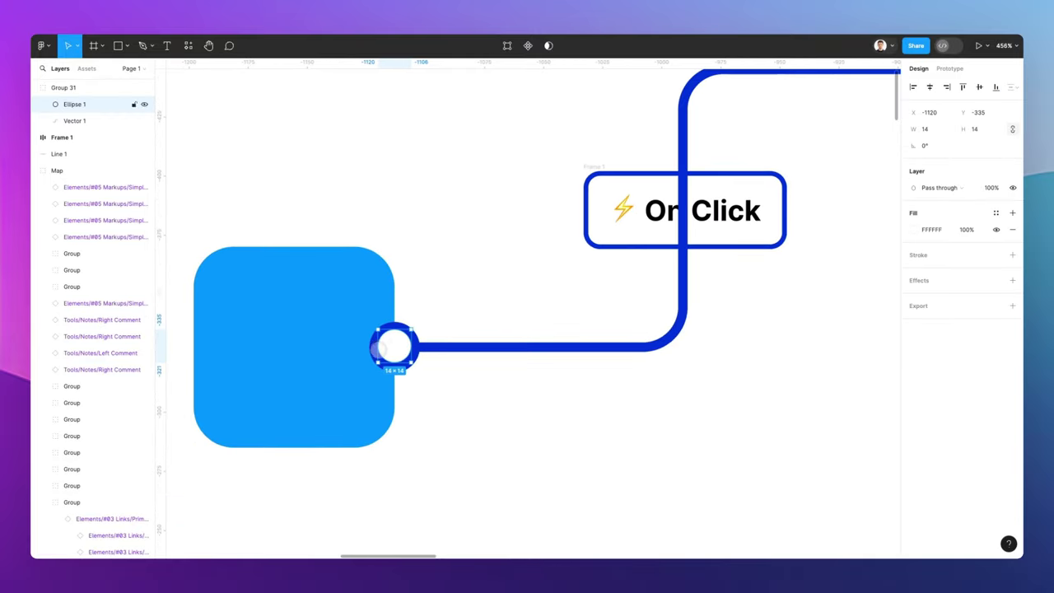
pyautogui.scroll(-3, 395, 350)
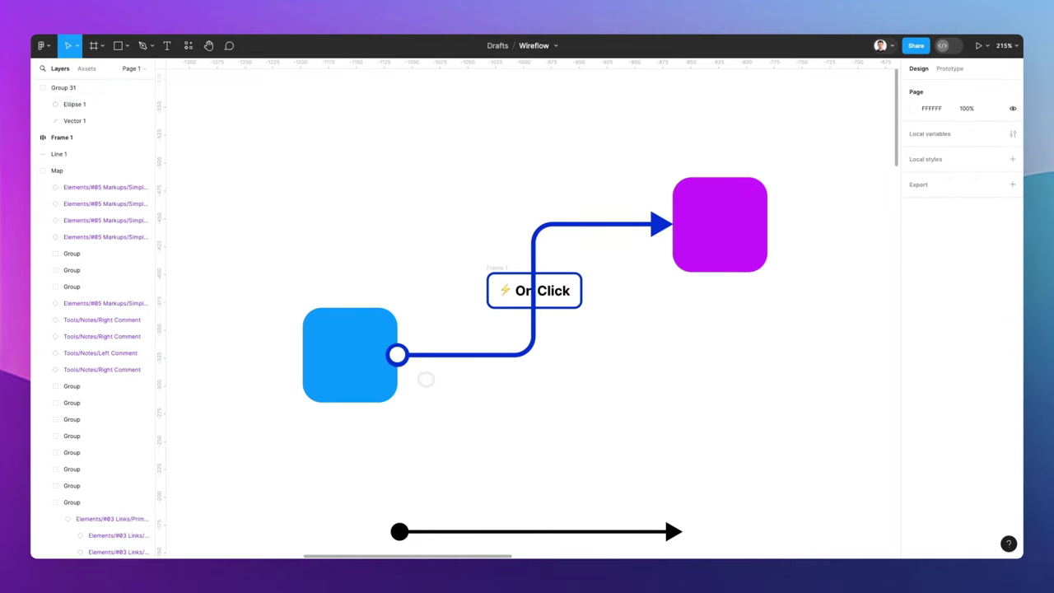
# Scale up both squares, the stepped connector and the "On Click" label together, to about 1.7 times their size
pyautogui.moveTo(267, 202); pyautogui.dragTo(883, 444)
pyautogui.scroll(-3, 710, 396)
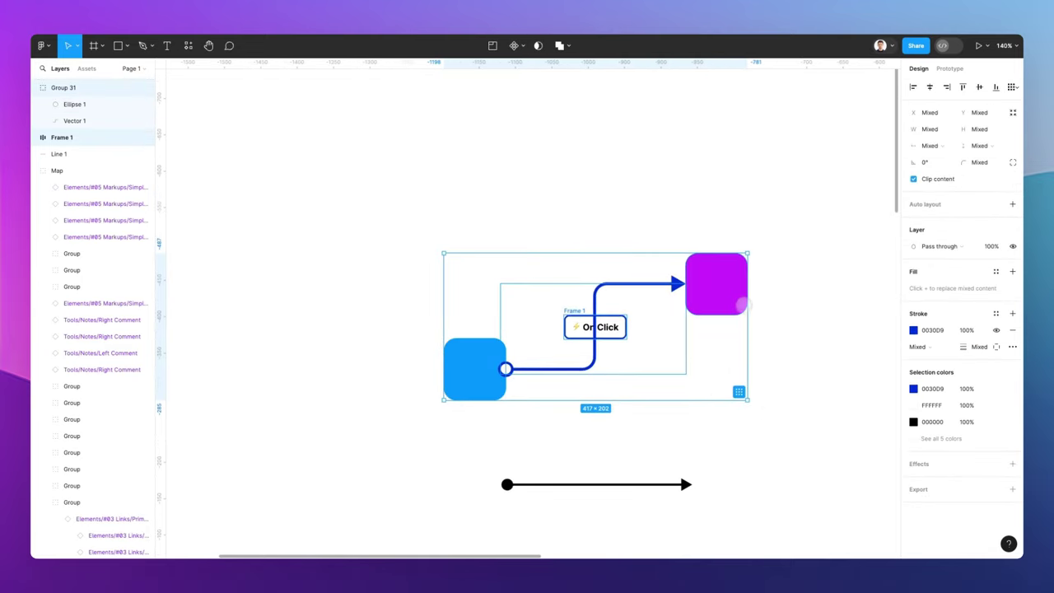
pyautogui.press('k')
pyautogui.moveTo(748, 252); pyautogui.dragTo(816, 219)
pyautogui.scroll(-2, 653, 254)
pyautogui.press('Escape')
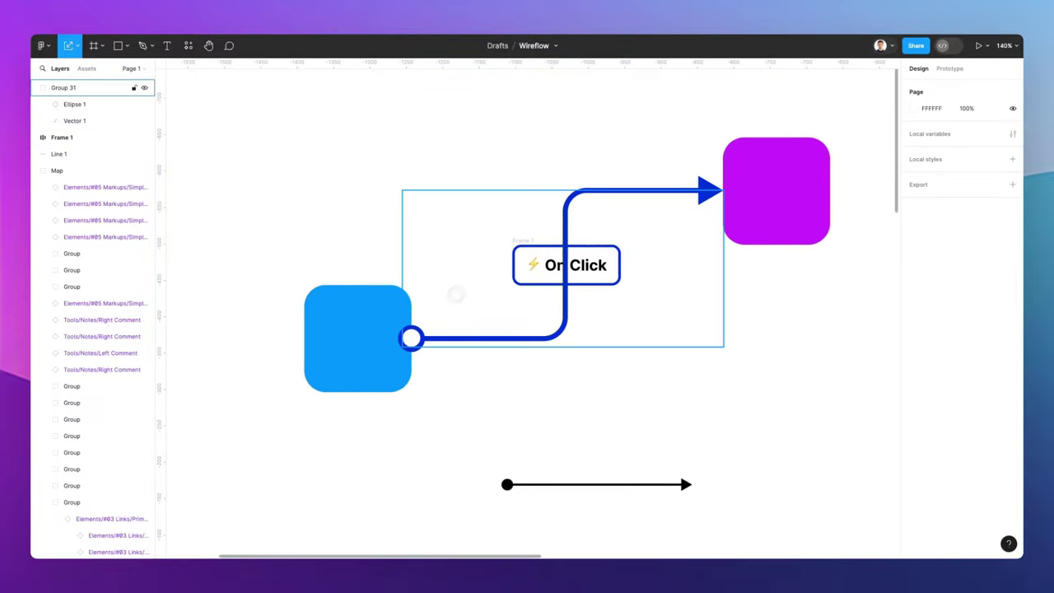
# Enlarge the white circle slightly so it sits evenly inside the scaled connector's circle end
pyautogui.scroll(5, 404, 337)
pyautogui.click(421, 342)
pyautogui.press('v')
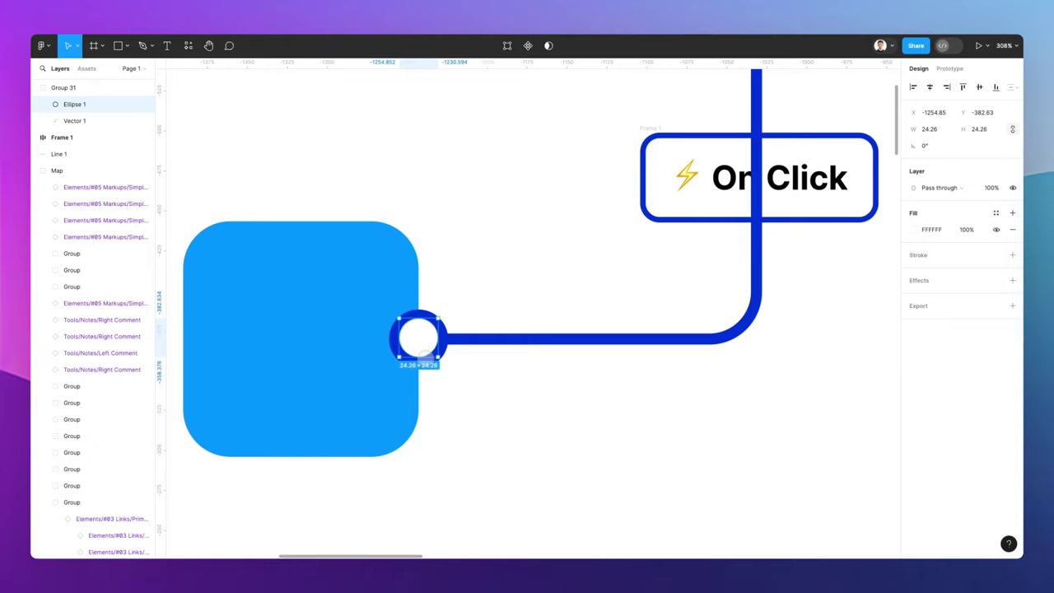
pyautogui.moveTo(425, 357); pyautogui.dragTo(426, 361)
pyautogui.press('Escape')
pyautogui.scroll(-8, 513, 369)
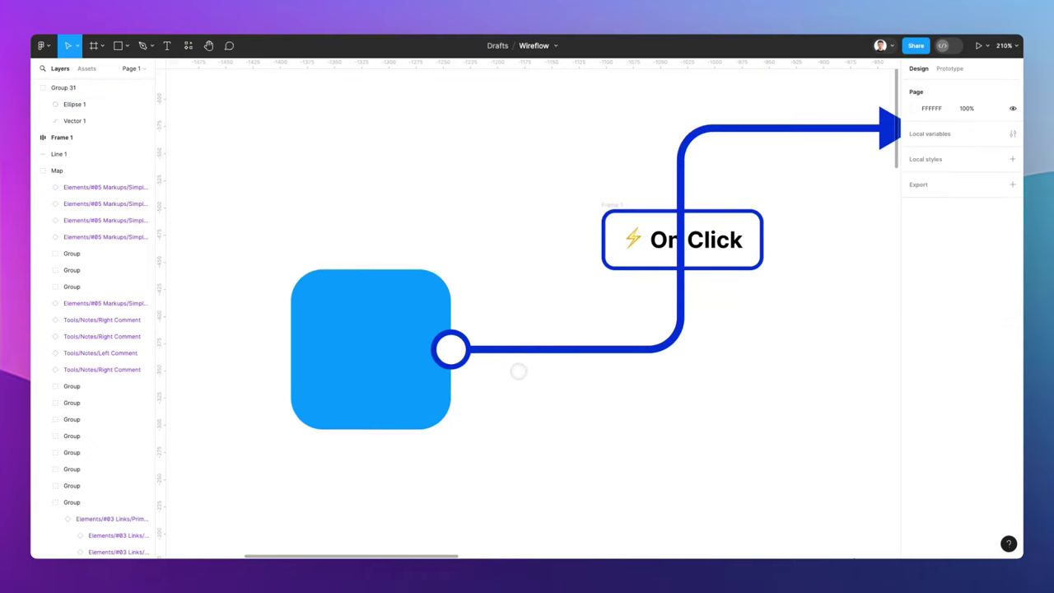
pyautogui.scroll(-1, 498, 328)
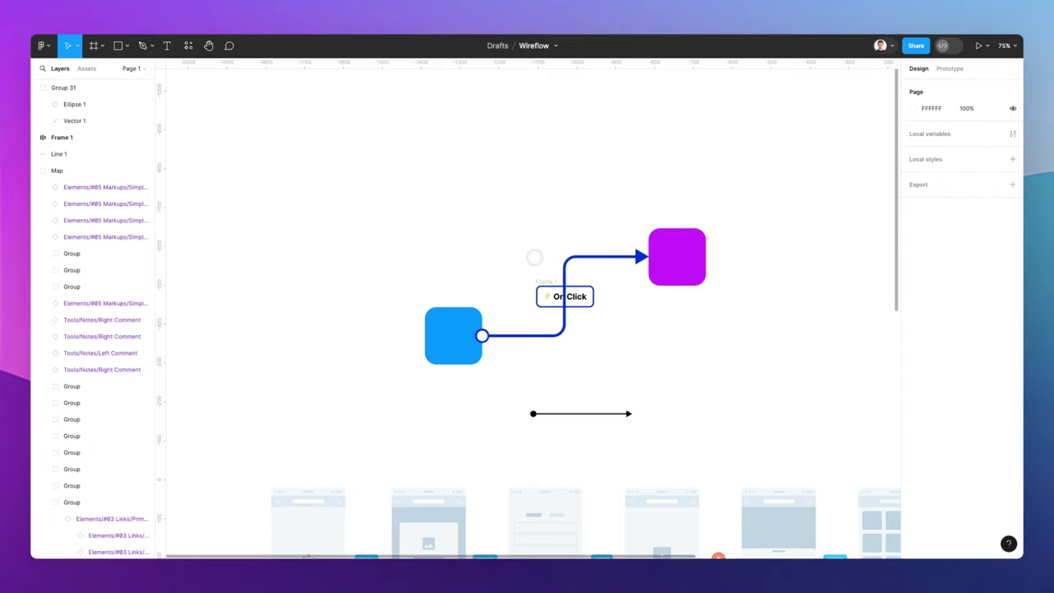
# Bring the "On Click" label frame in front of the stepped connector
pyautogui.click(562, 296)
pyautogui.click(542, 284)
pyautogui.press(']')
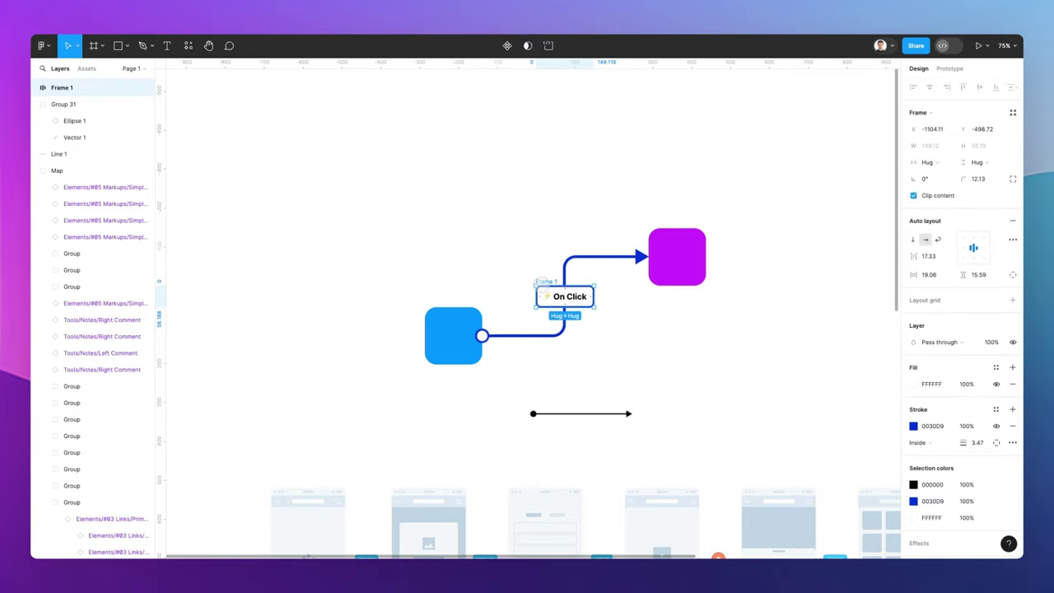
pyautogui.press('Escape')
pyautogui.scroll(5, 602, 258)
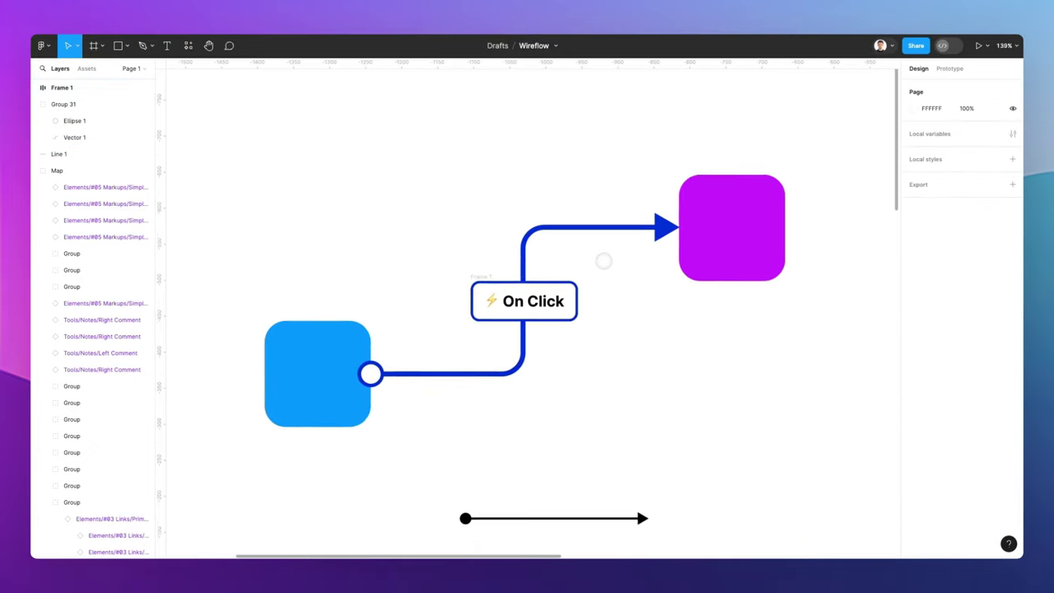
# Duplicate the purple square and place the copy directly above the original, at about Y -954
pyautogui.scroll(-3, 570, 265)
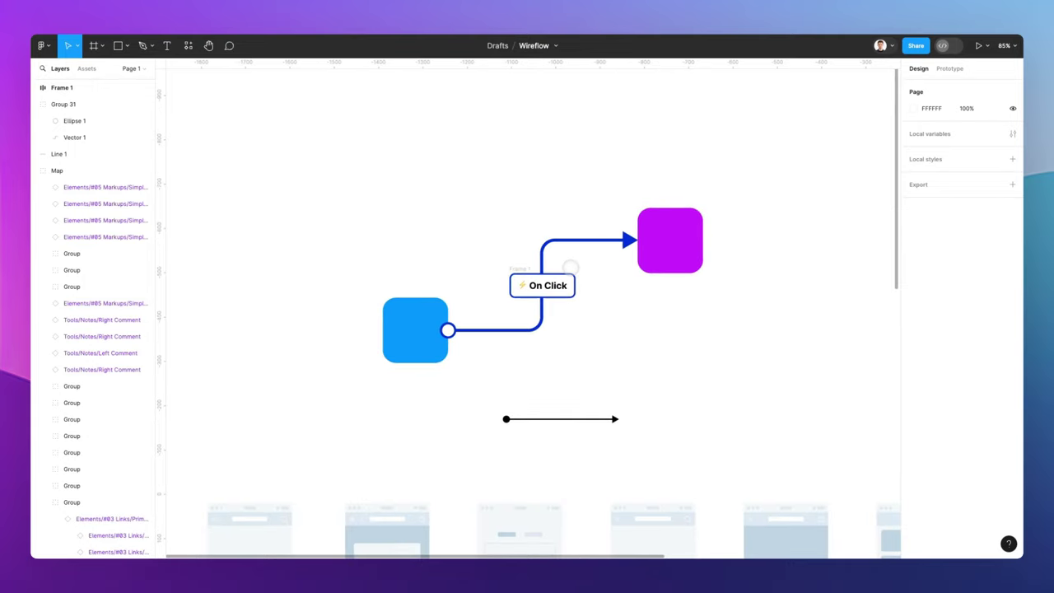
pyautogui.click(572, 234)
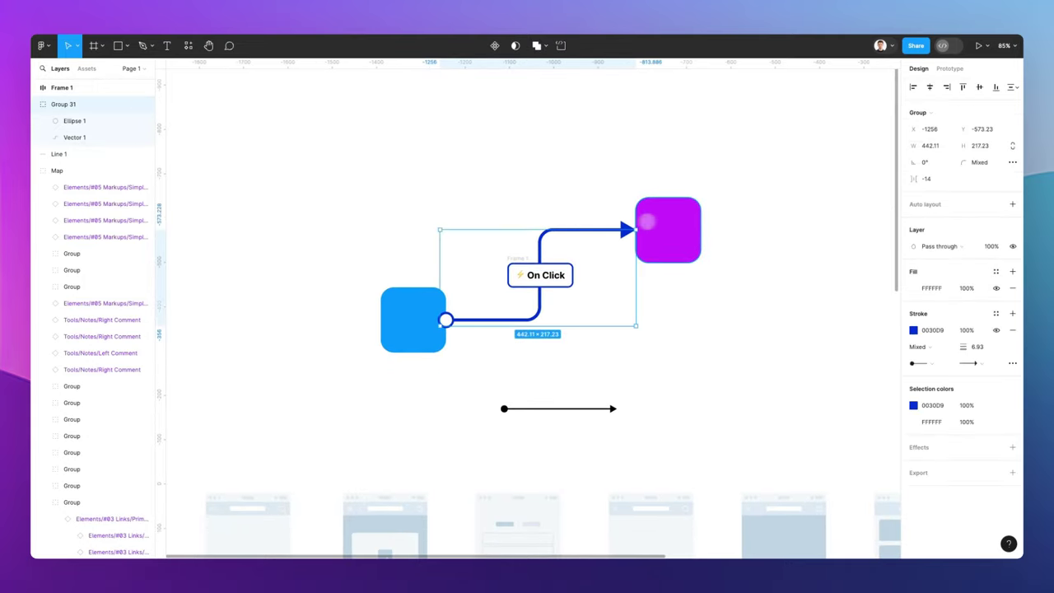
pyautogui.click(647, 222)
pyautogui.moveTo(666, 241); pyautogui.dragTo(665, 102)
pyautogui.scroll(3, 665, 111)
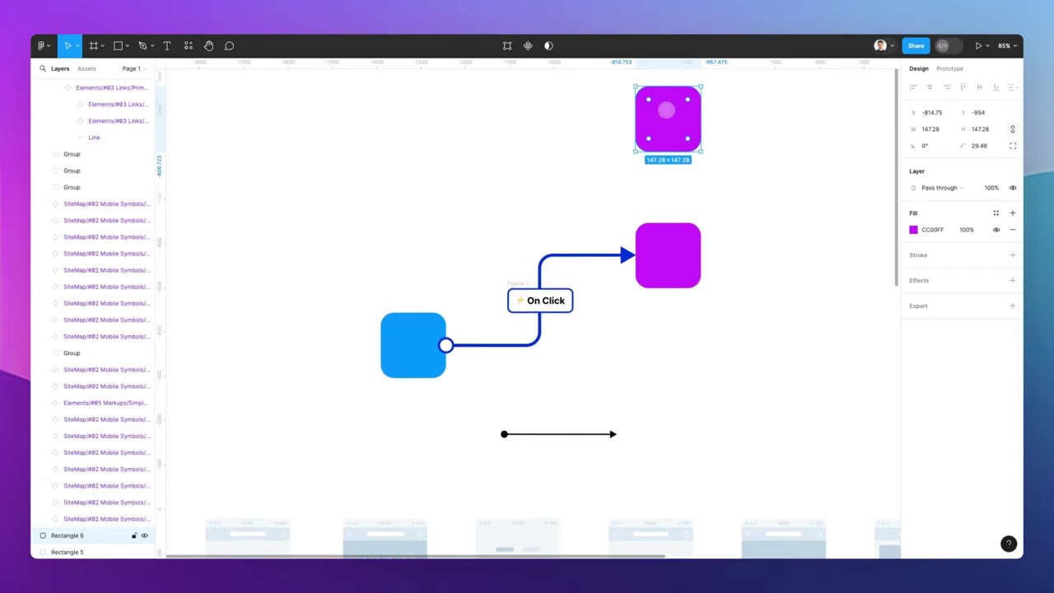
# Duplicate the stepped connector group and raise the copy's arrow segment to Y -881, so it points at the upper purple square
pyautogui.click(605, 309)
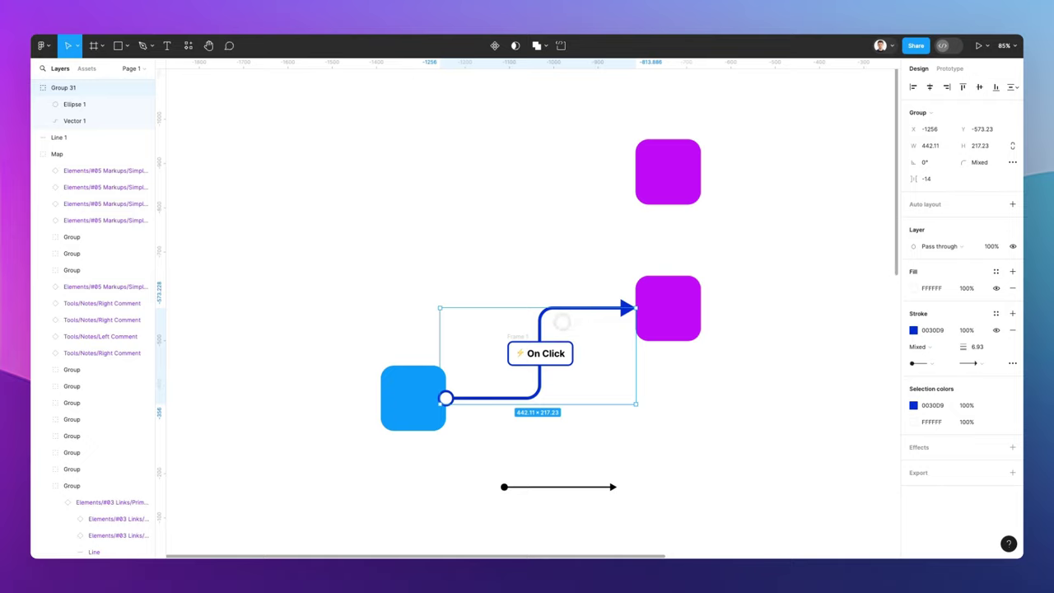
pyautogui.hotkey('ctrl', 'd')
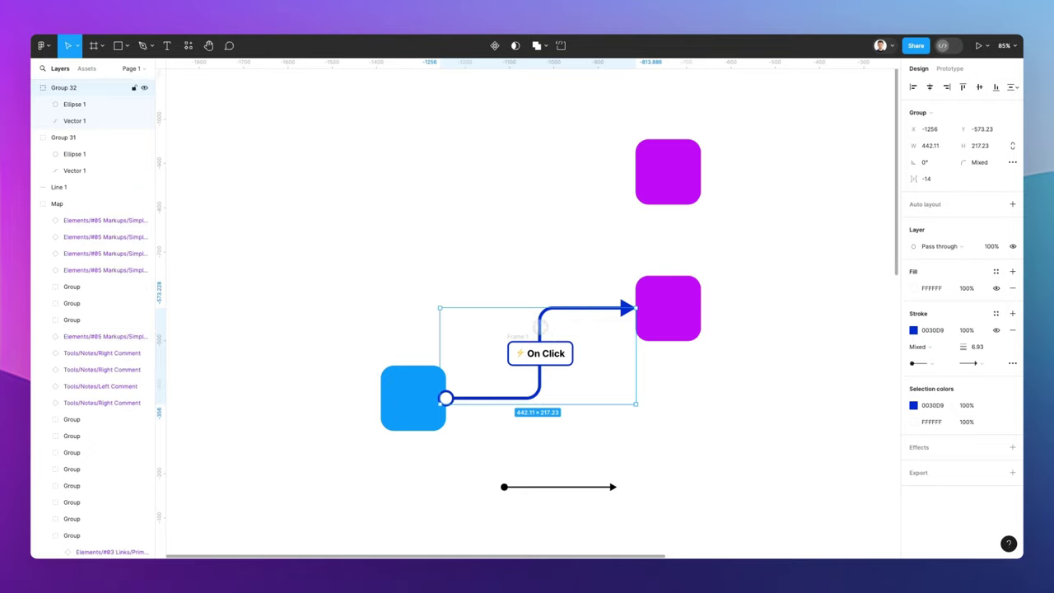
pyautogui.doubleClick(538, 324)
pyautogui.doubleClick(539, 318)
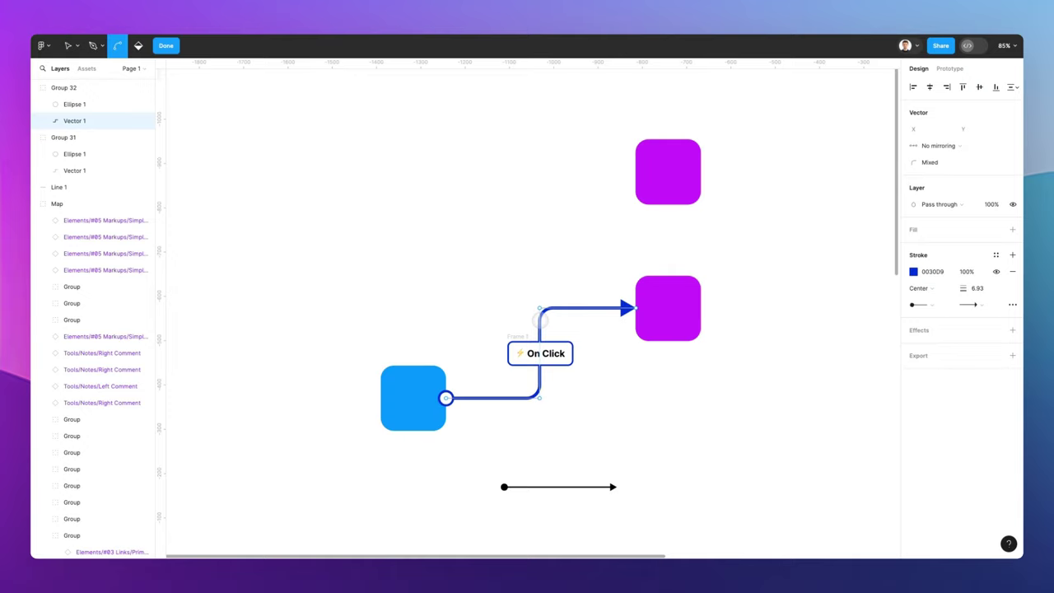
pyautogui.scroll(3, 540, 318)
pyautogui.keyDown('shift'); pyautogui.click(664, 305); pyautogui.keyUp('shift')
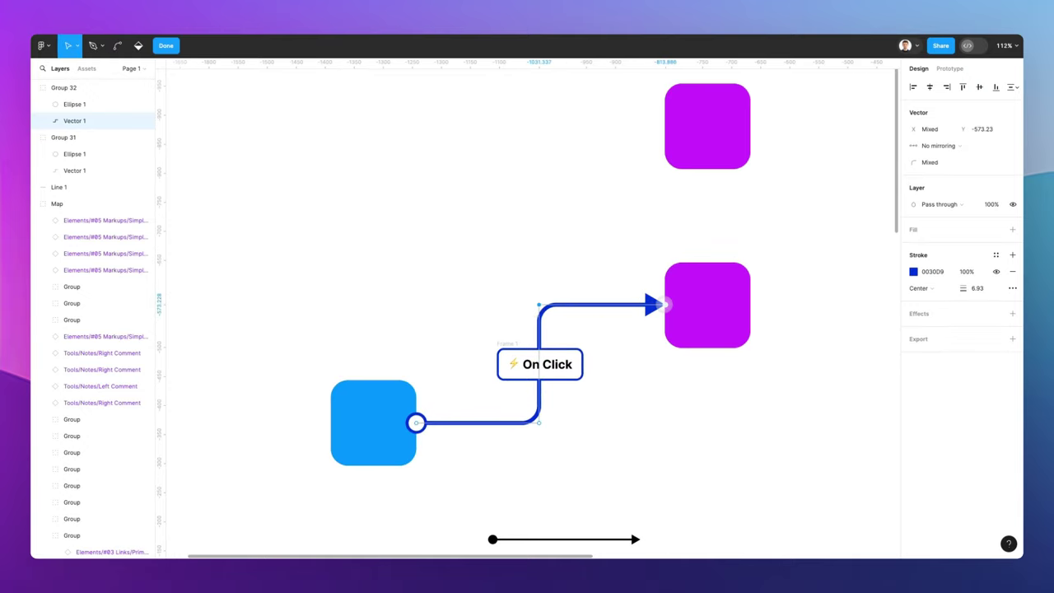
pyautogui.moveTo(664, 304); pyautogui.dragTo(657, 195)
pyautogui.hotkey('ctrl', 'z')
pyautogui.moveTo(663, 305); pyautogui.dragTo(664, 126)
pyautogui.press('Escape')
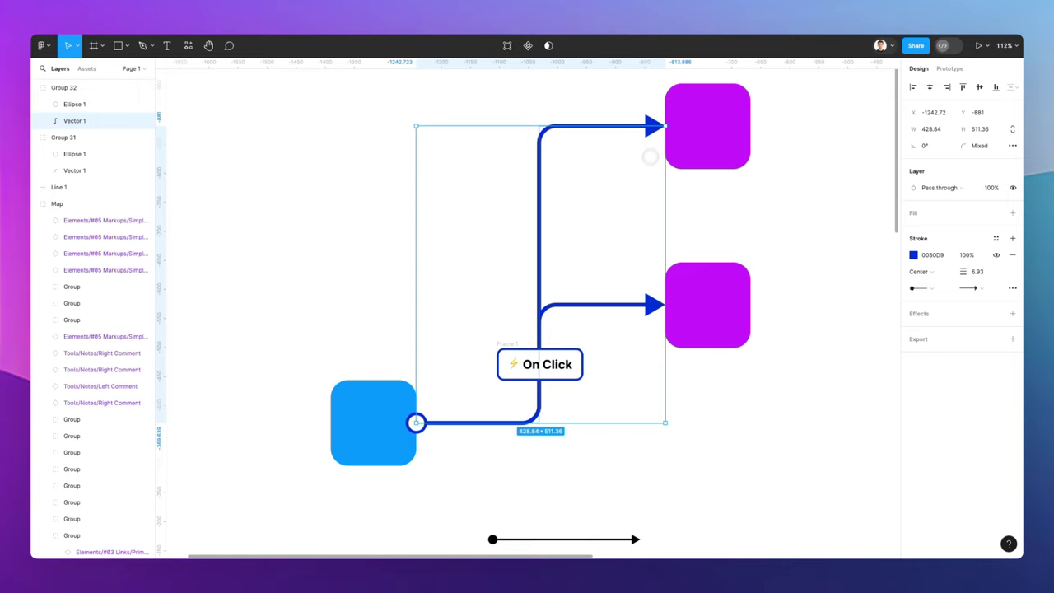
# Add a third purple square by copying the upper one straight above itself, at about Y -1262
pyautogui.keyDown('ctrl'); pyautogui.scroll(-5, 641, 198); pyautogui.keyUp('ctrl')
pyautogui.click(727, 221)
pyautogui.scroll(2, 731, 221)
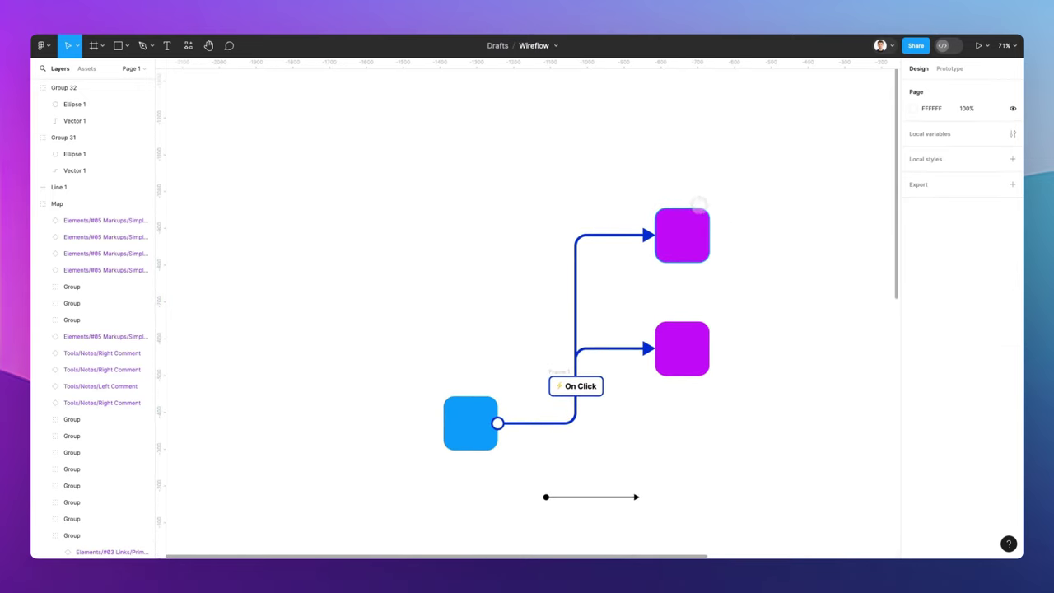
pyautogui.keyDown('alt'); pyautogui.moveTo(682, 235); pyautogui.dragTo(682, 115); pyautogui.keyUp('alt')
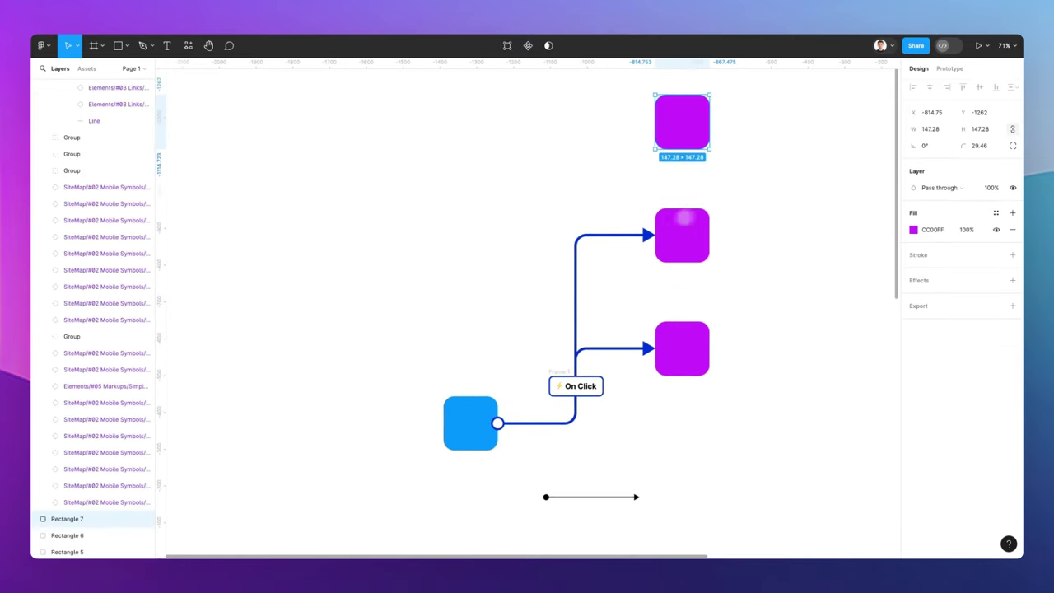
# Duplicate the taller connector's path and raise the copy's arrow segment to about Y -1188.5, so it points at the topmost purple square
pyautogui.click(596, 236)
pyautogui.doubleClick(597, 237)
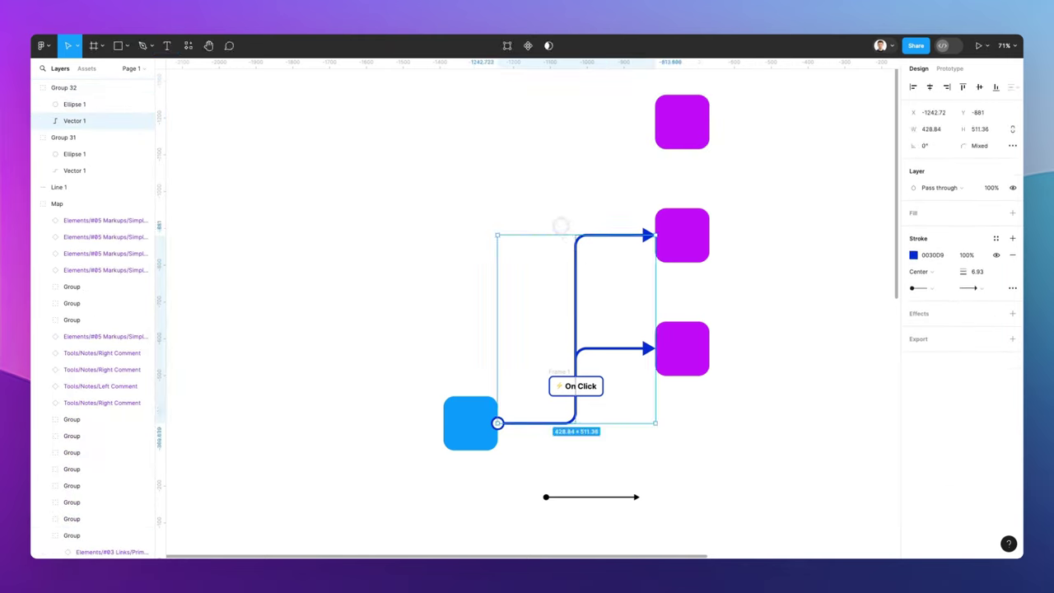
pyautogui.press('super+d')
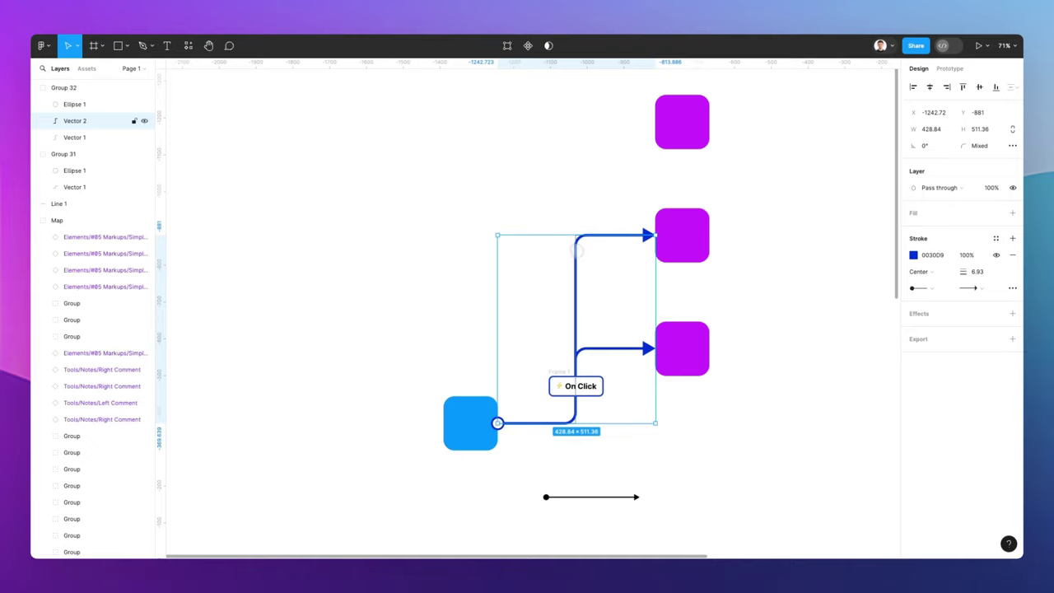
pyautogui.doubleClick(576, 249)
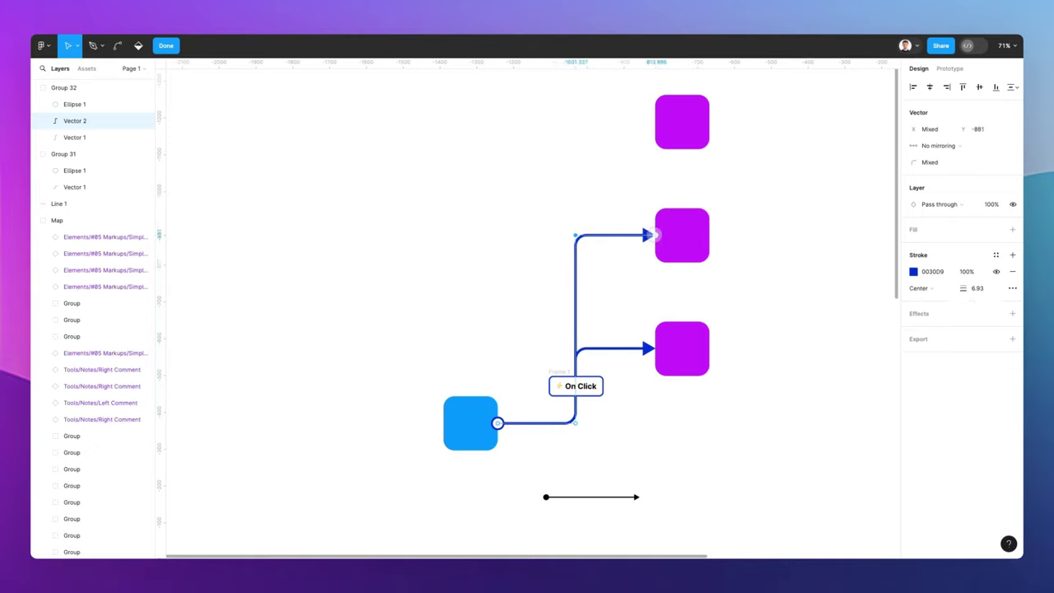
pyautogui.moveTo(651, 235); pyautogui.dragTo(646, 121)
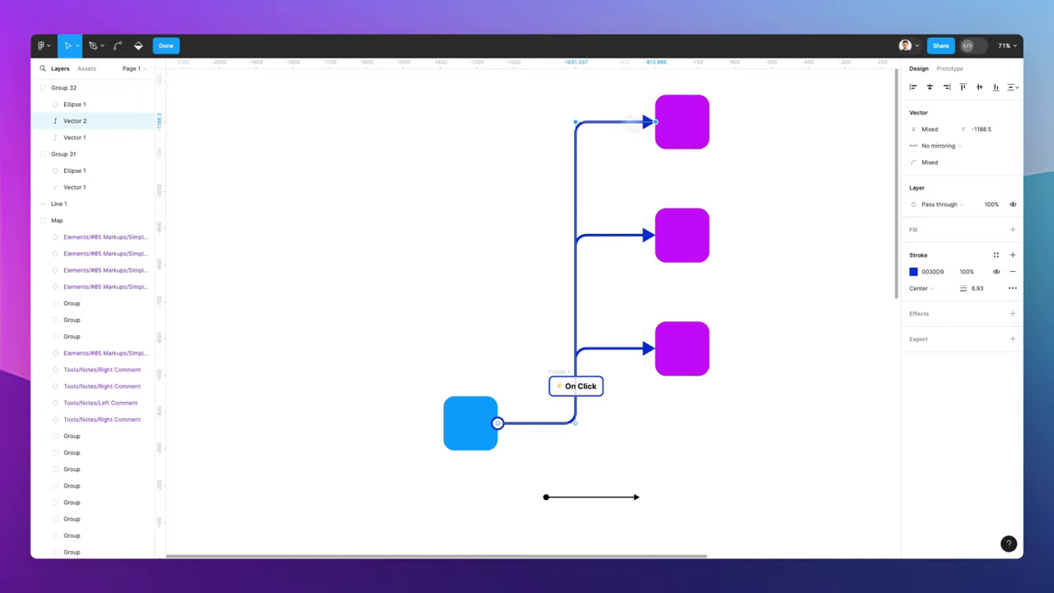
pyautogui.press('Escape')
pyautogui.scroll(-3, 461, 159)
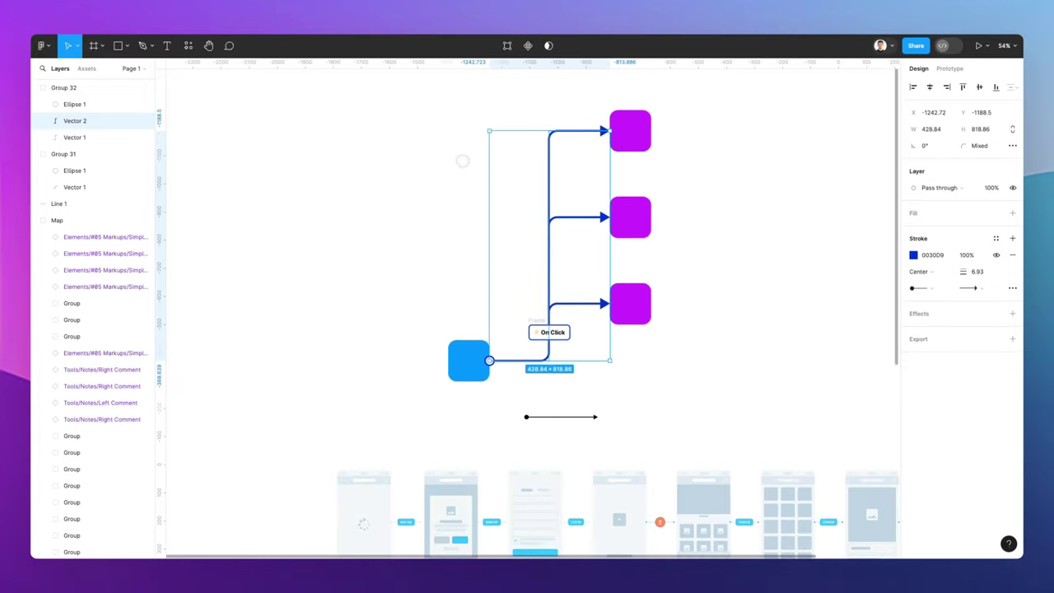
pyautogui.click(462, 161)
# Examine the three-way branching connector alongside the wireflow map's screens below it
pyautogui.hscroll(2, 464, 163)
pyautogui.scroll(-2, 475, 175)
pyautogui.scroll(-1, 633, 217)
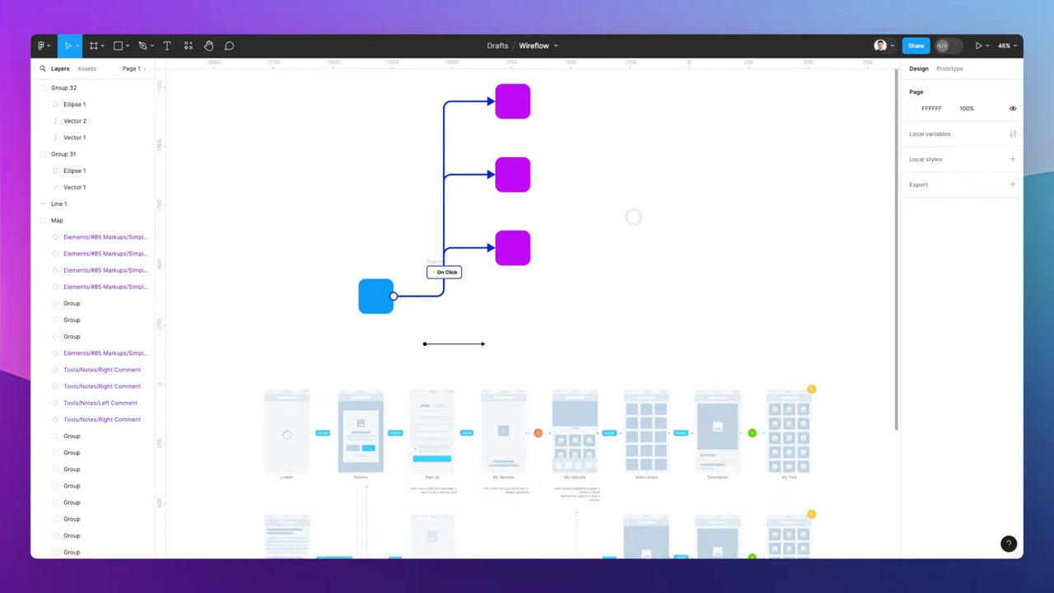
pyautogui.scroll(-3, 633, 217)
pyautogui.scroll(5, 633, 217)
pyautogui.hscroll(-2, 631, 216)
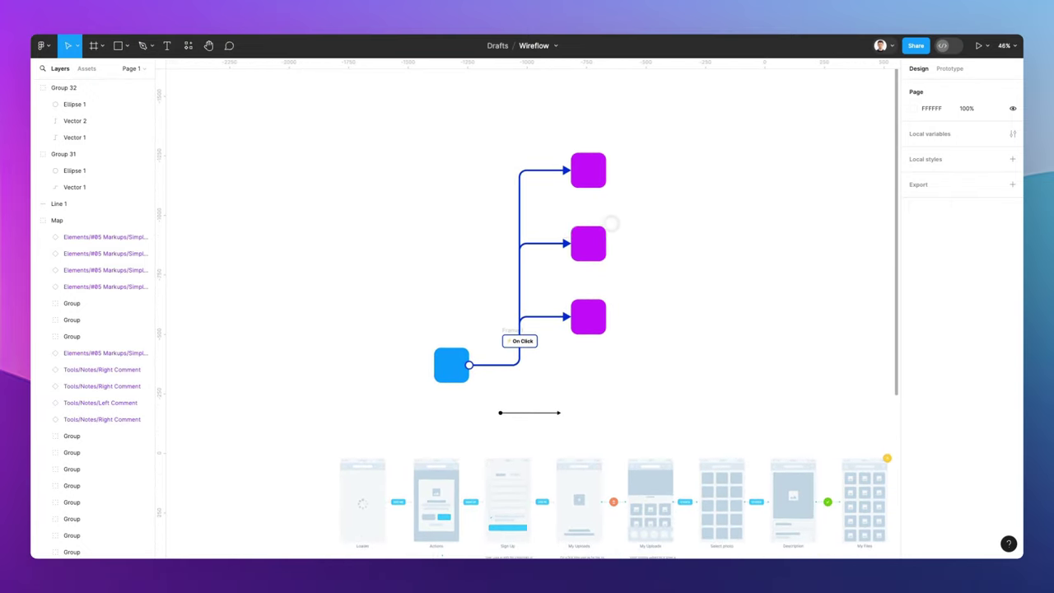
pyautogui.scroll(4, 549, 231)
pyautogui.hscroll(-1, 550, 228)
pyautogui.scroll(-1, 552, 223)
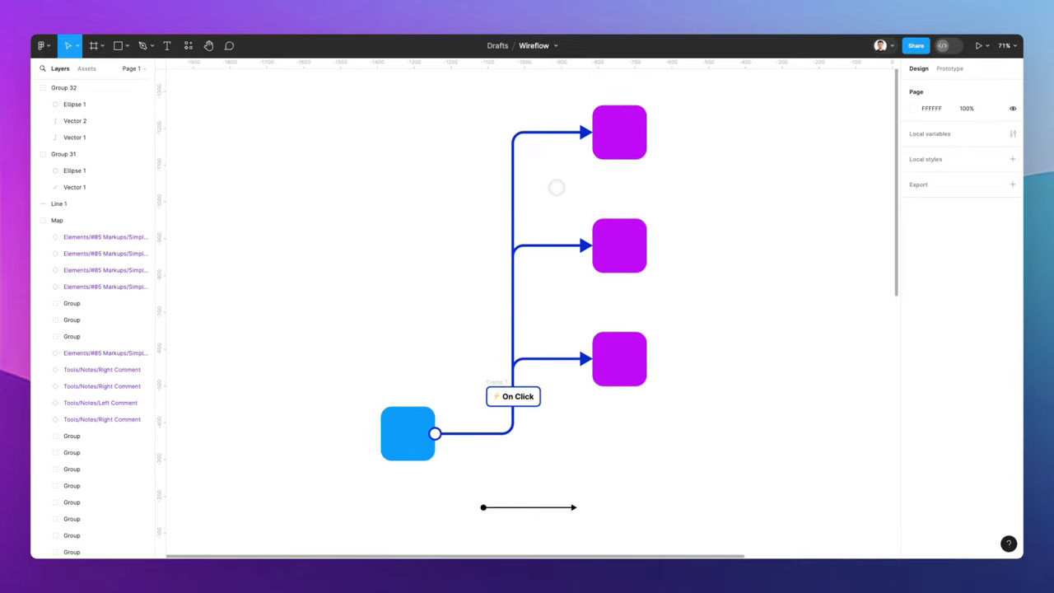
pyautogui.scroll(1, 551, 189)
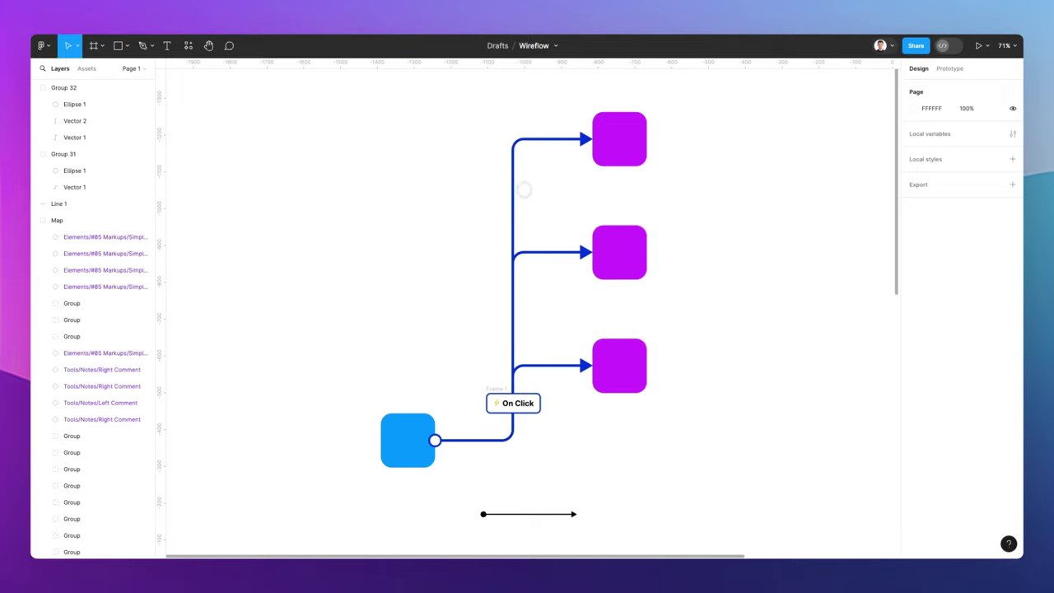